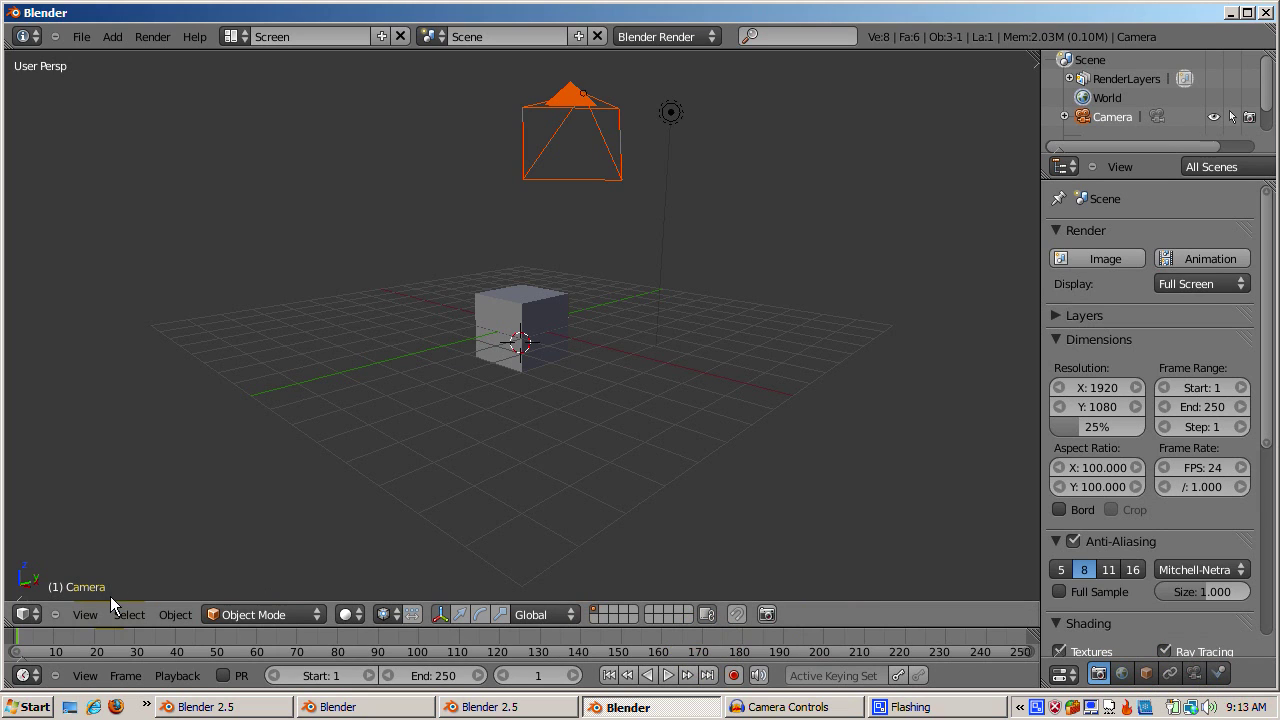
Toggle Quad View to show Top, Front, Right and camera viewports
click(86, 613)
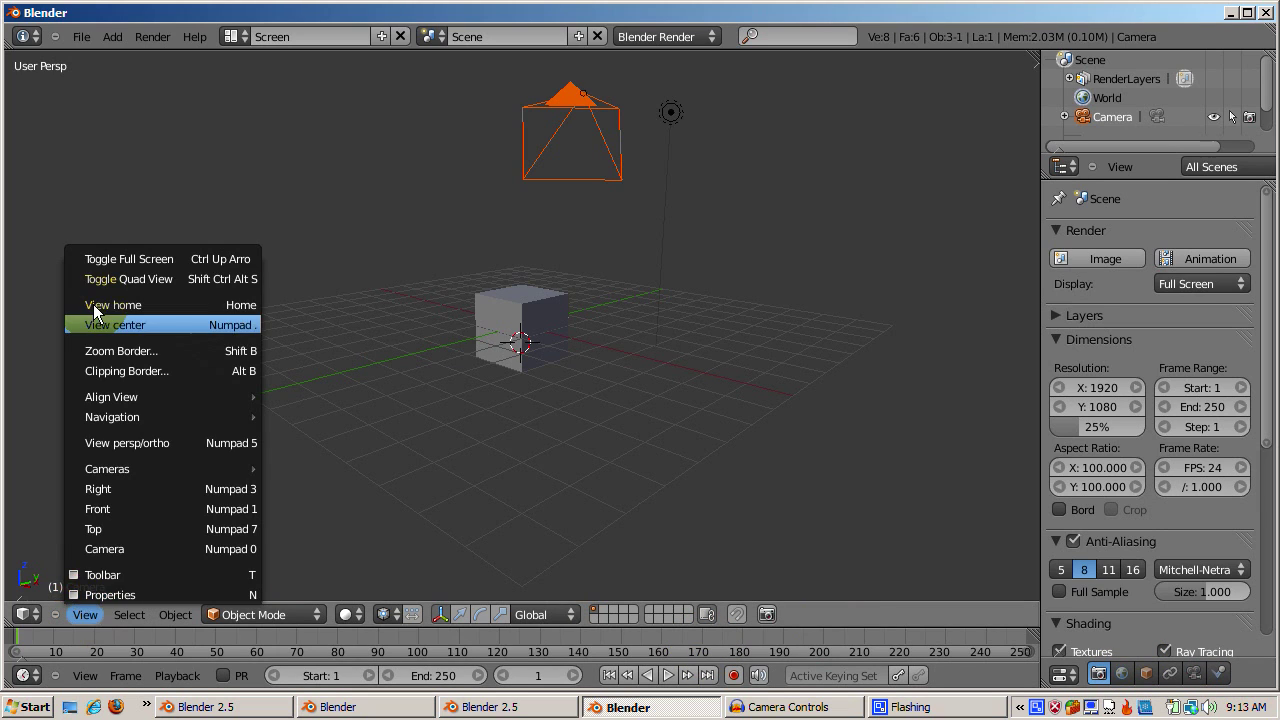
click(81, 616)
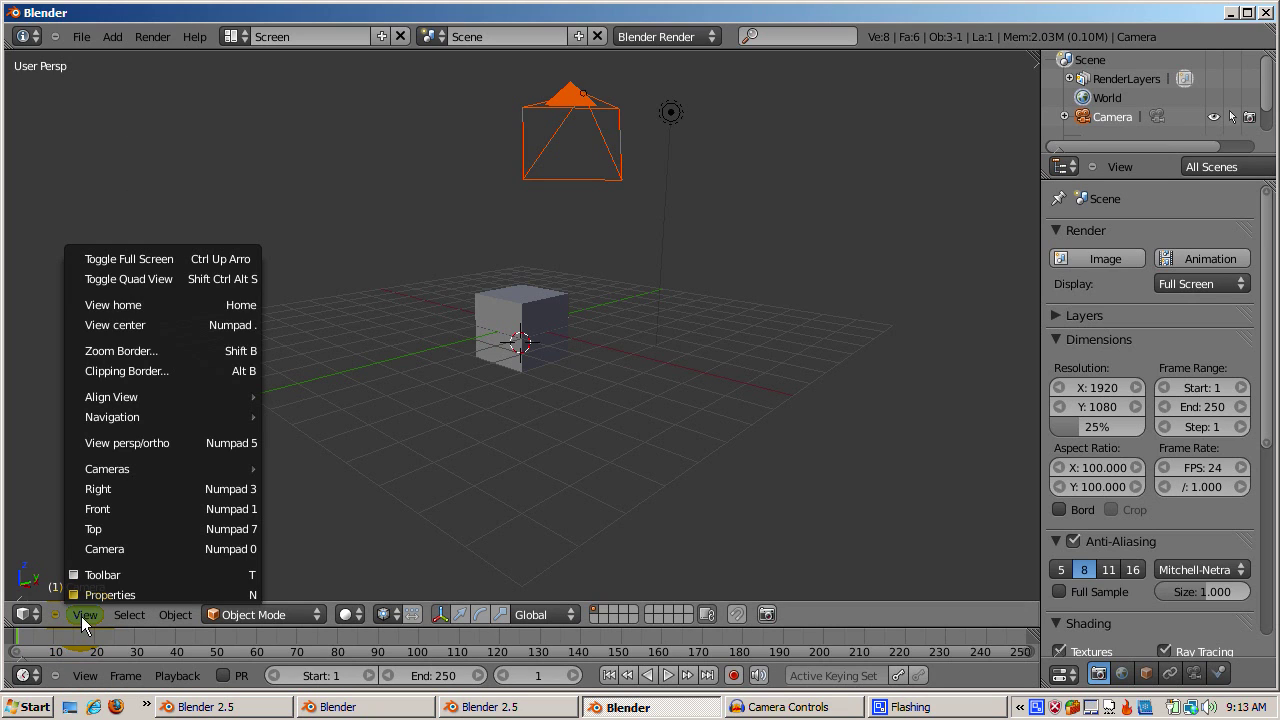
click(97, 282)
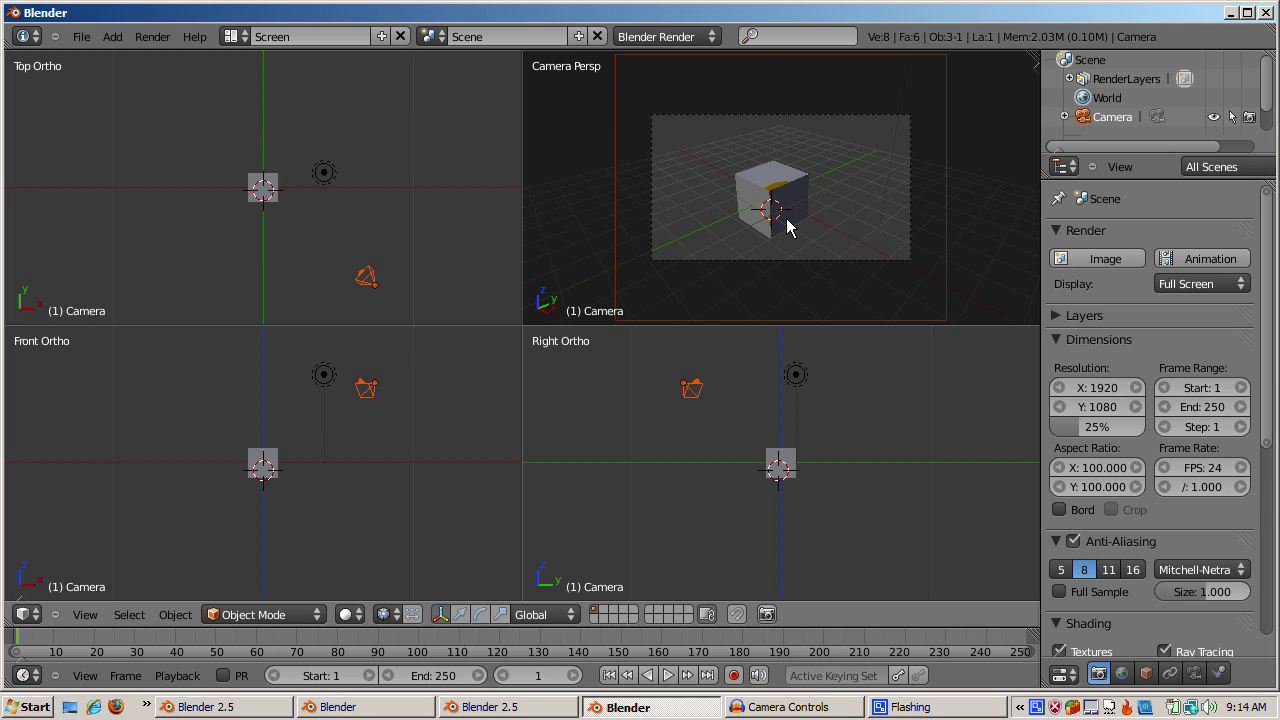
Test-render the camera view, return to the viewports and show the camera's settings
key(F12)
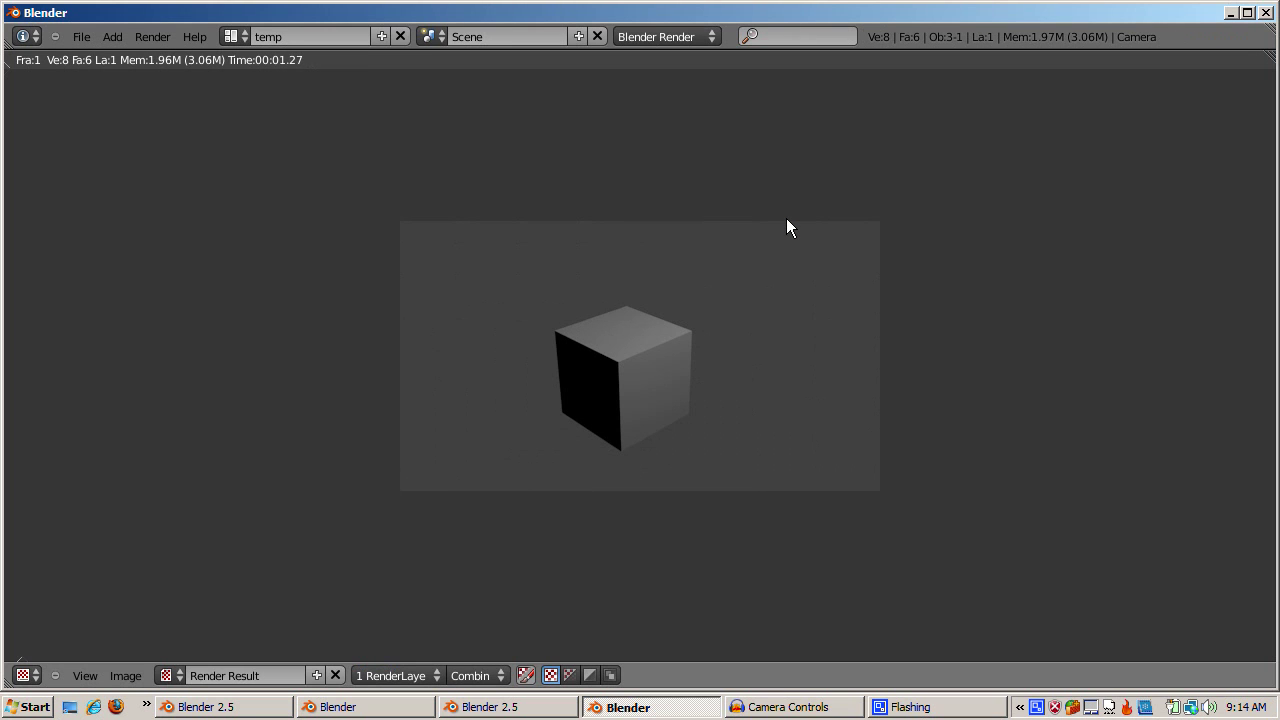
key(Escape)
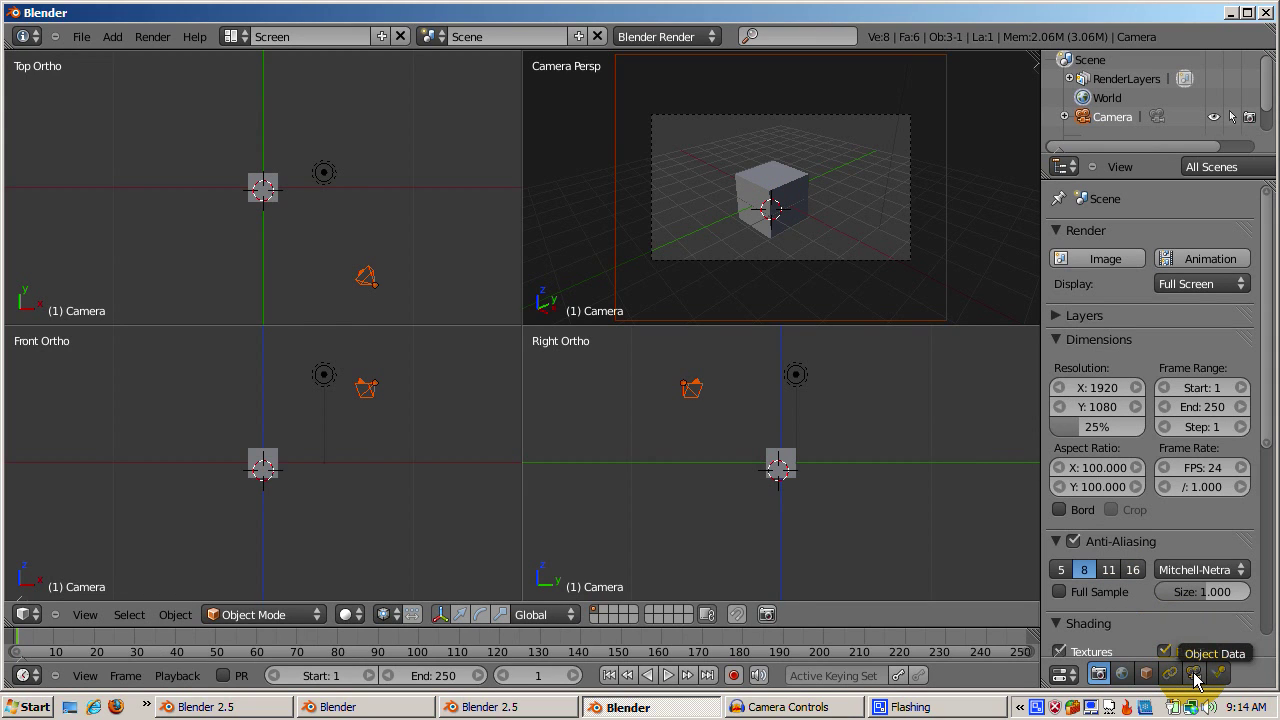
click(1195, 677)
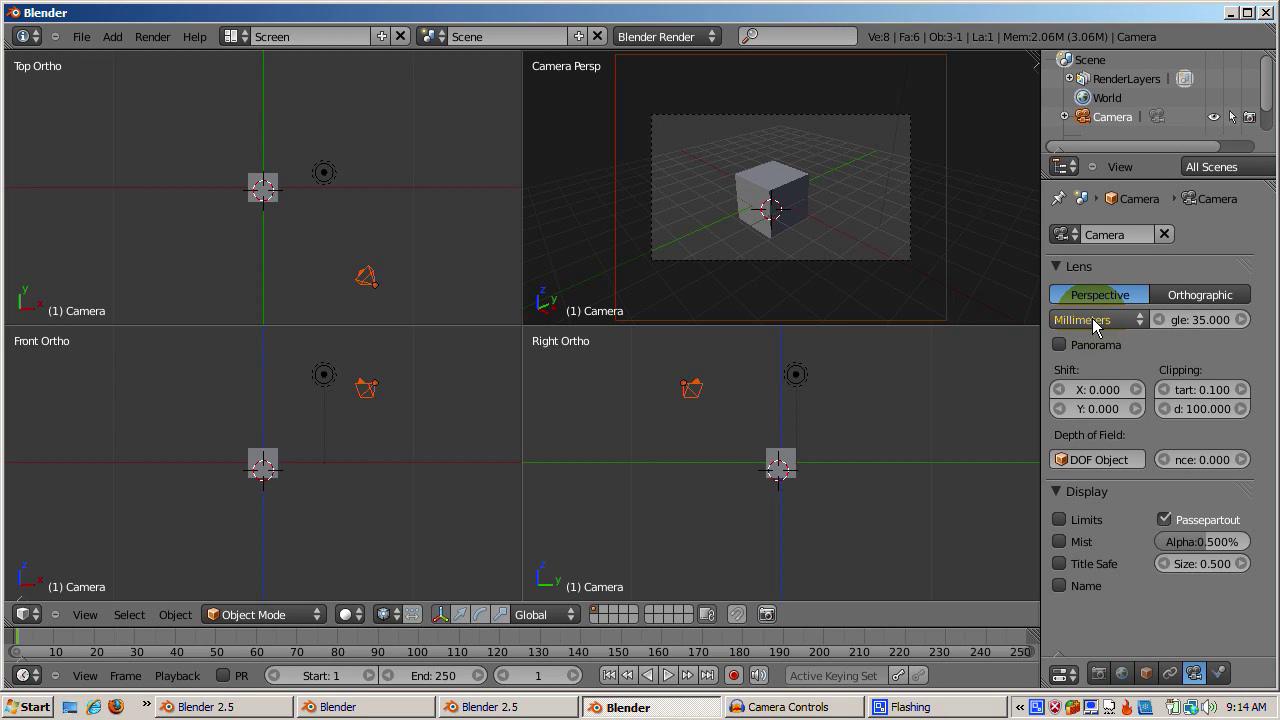
Set the camera lens to 100 with Degrees as the lens unit, then test-render it
click(1221, 333)
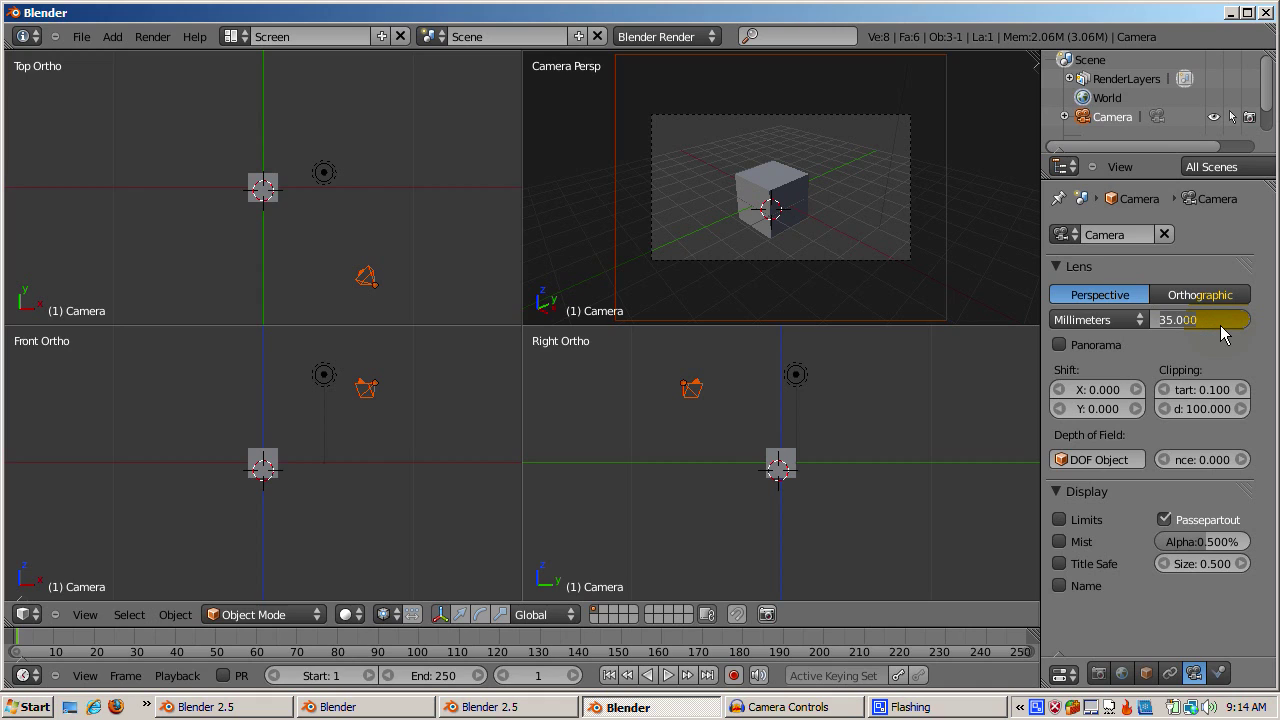
text(100)
key(Return)
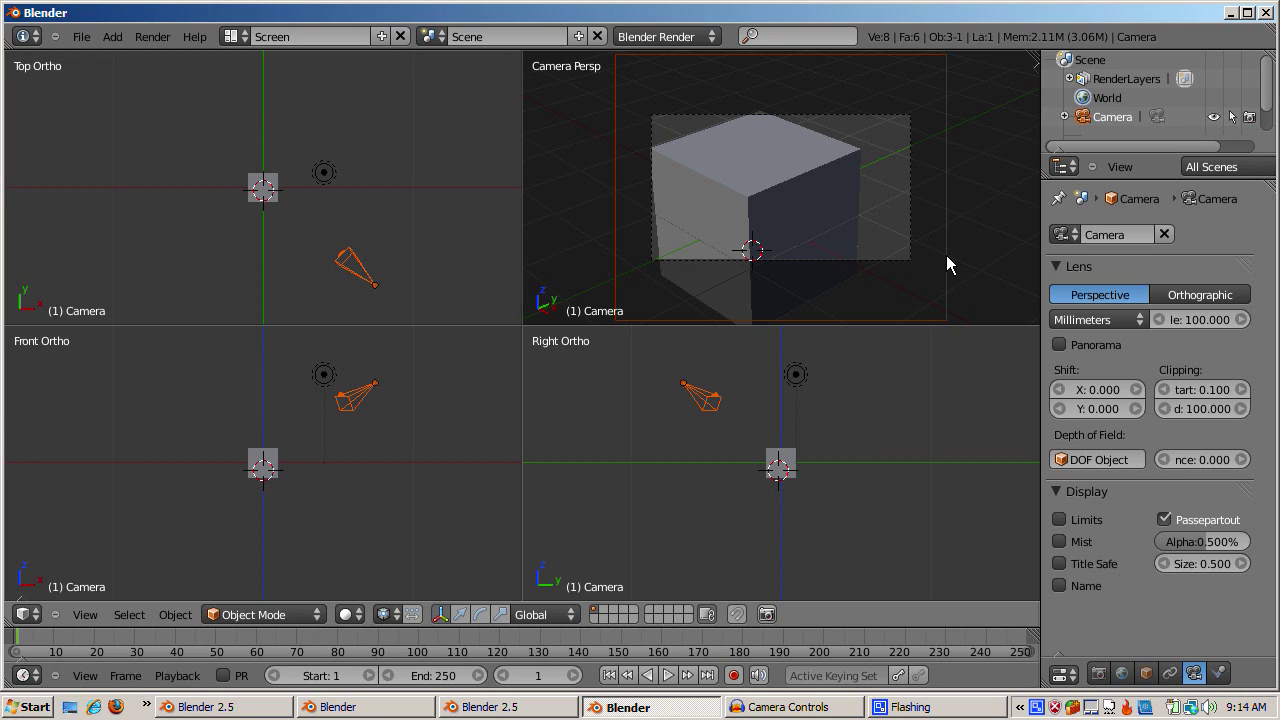
click(1130, 320)
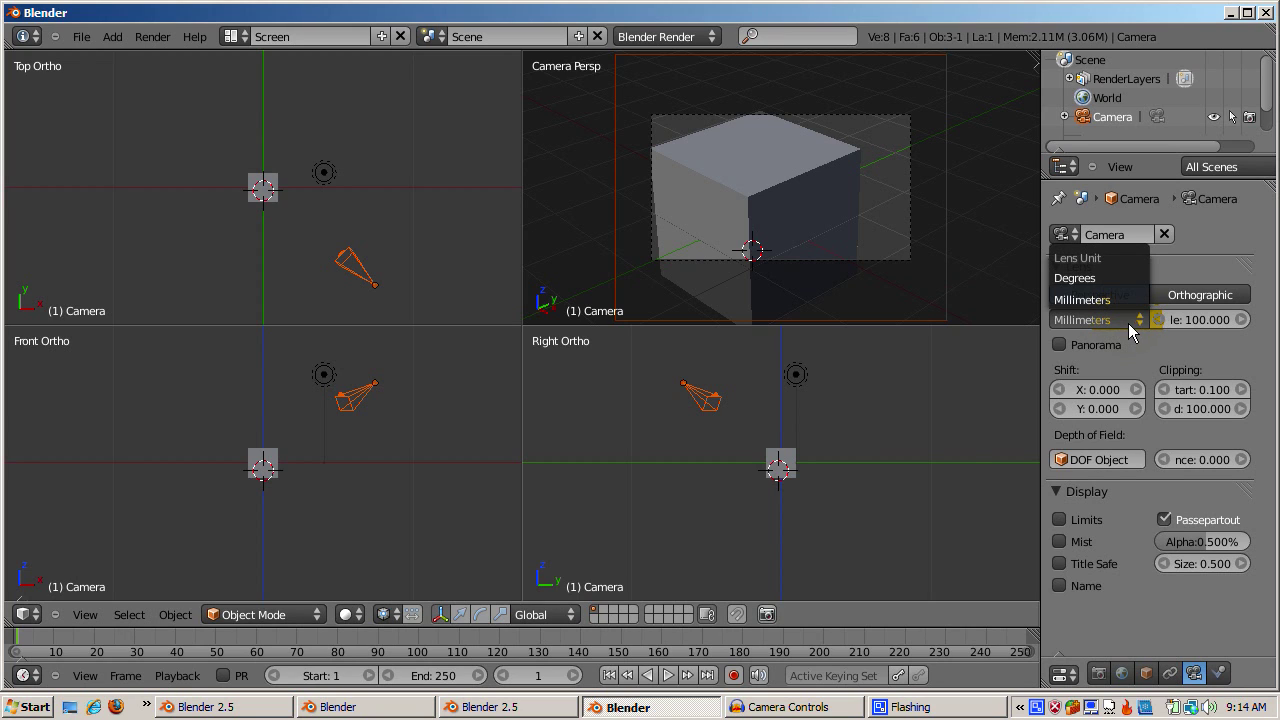
click(1122, 332)
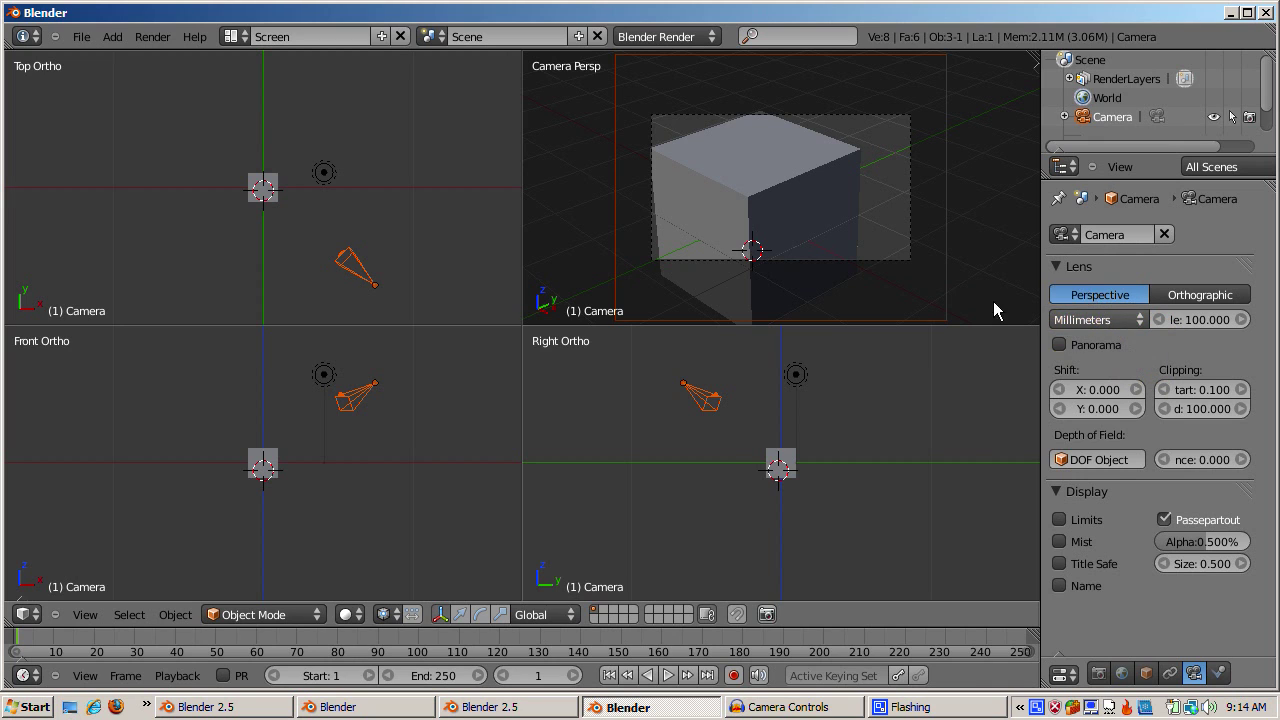
click(1088, 320)
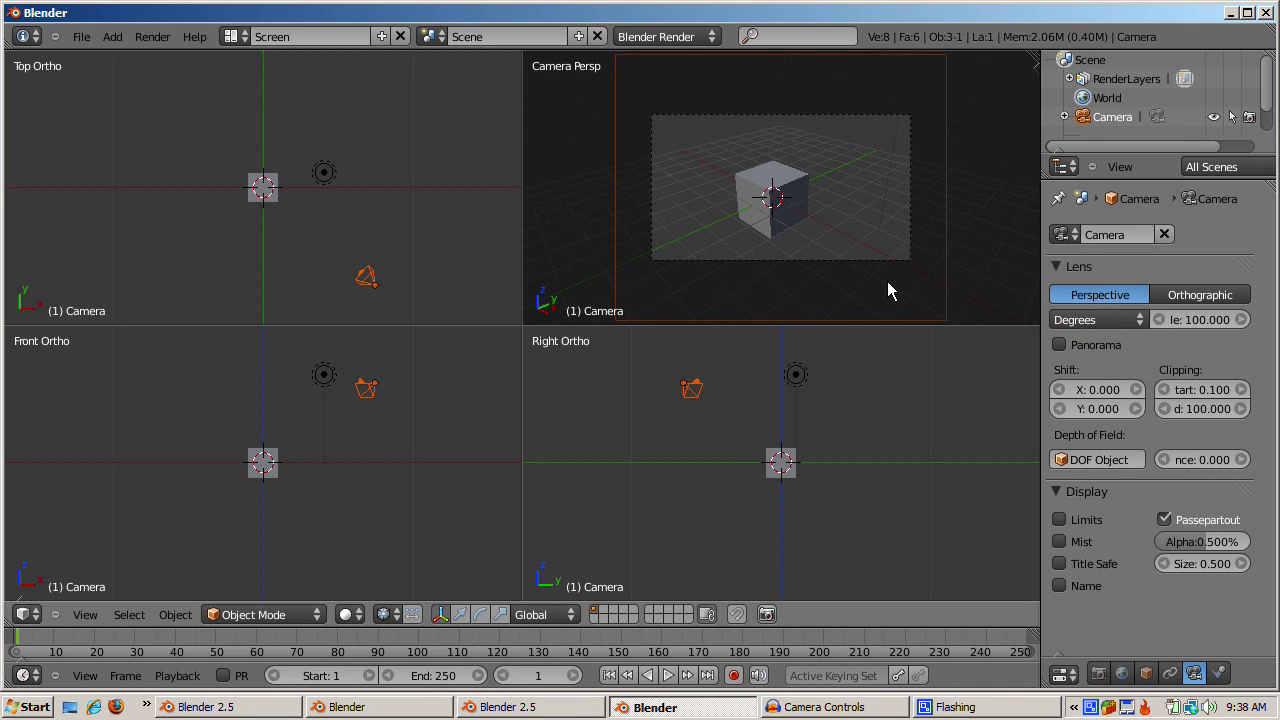
key(F12)
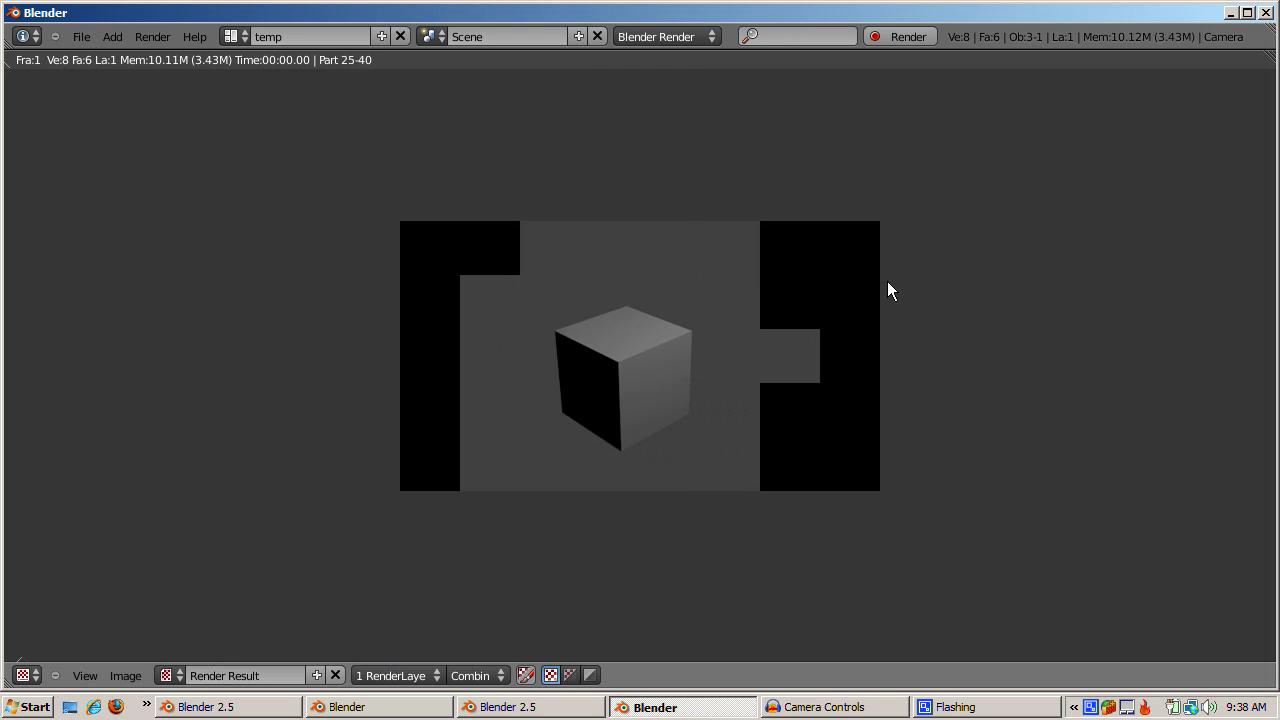
key(Escape)
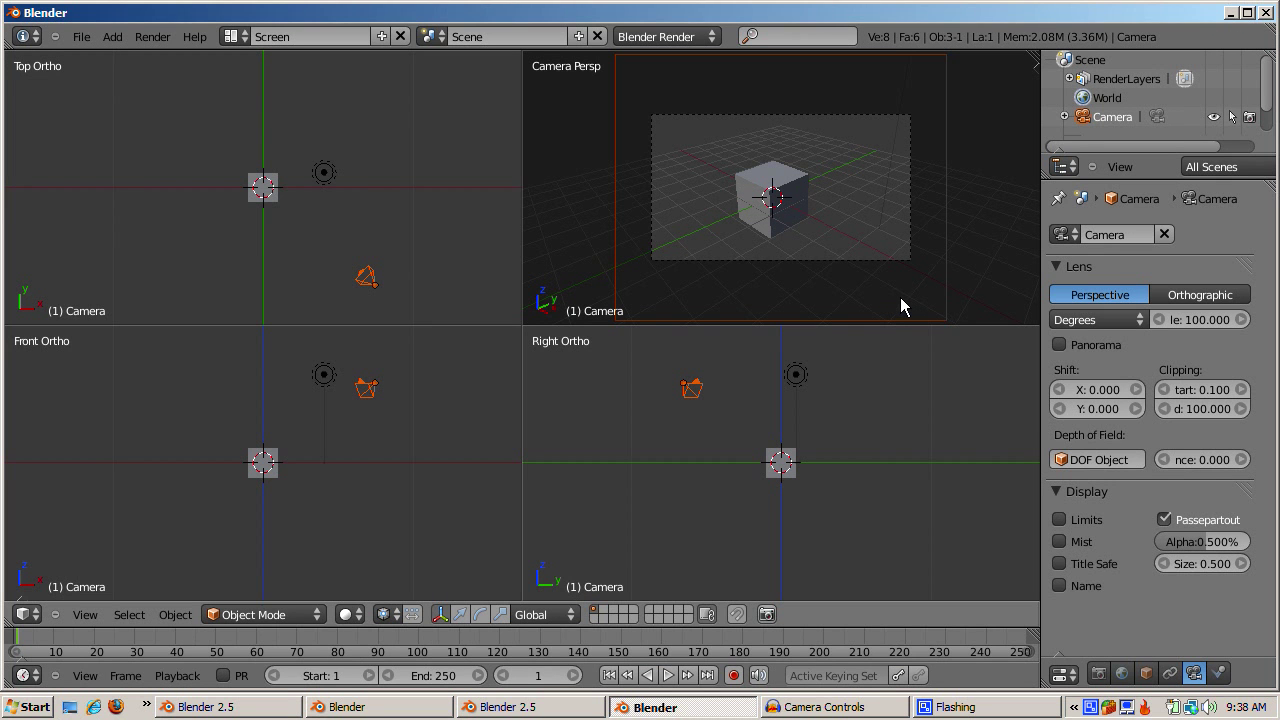
Make the camera orthographic and lower its Orthographic Scale to 4.414
click(1183, 297)
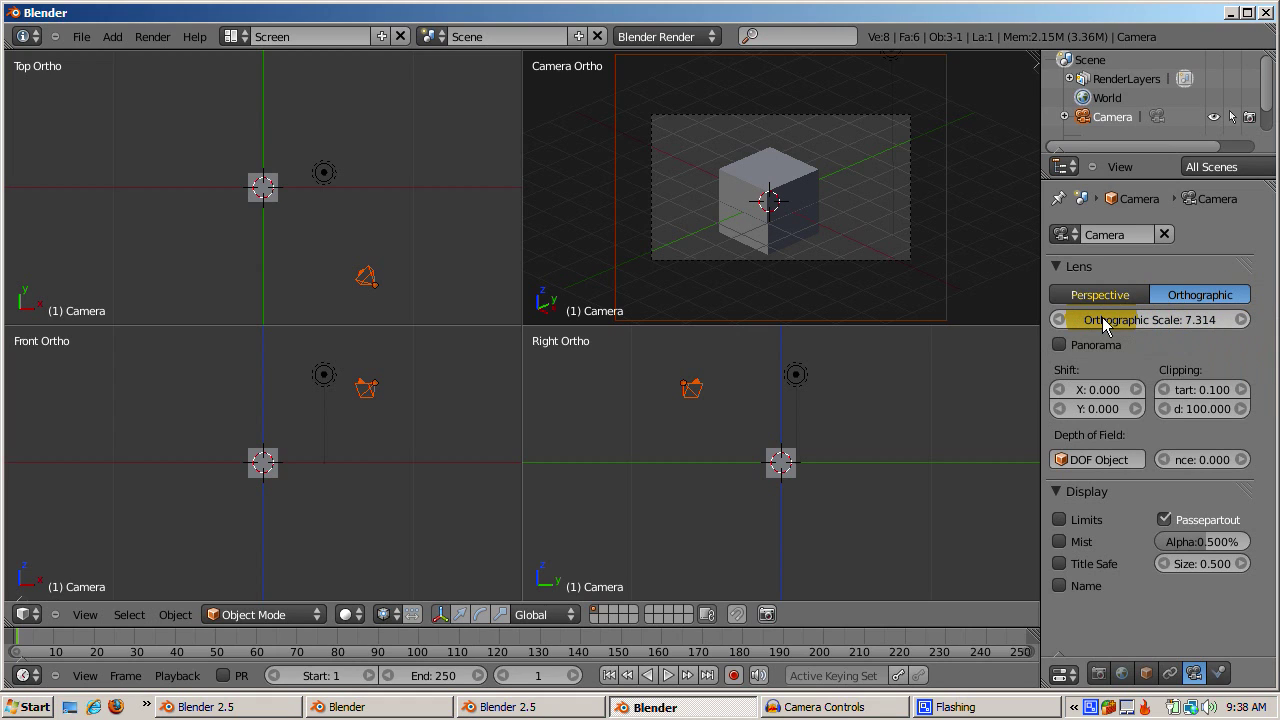
click(1056, 321)
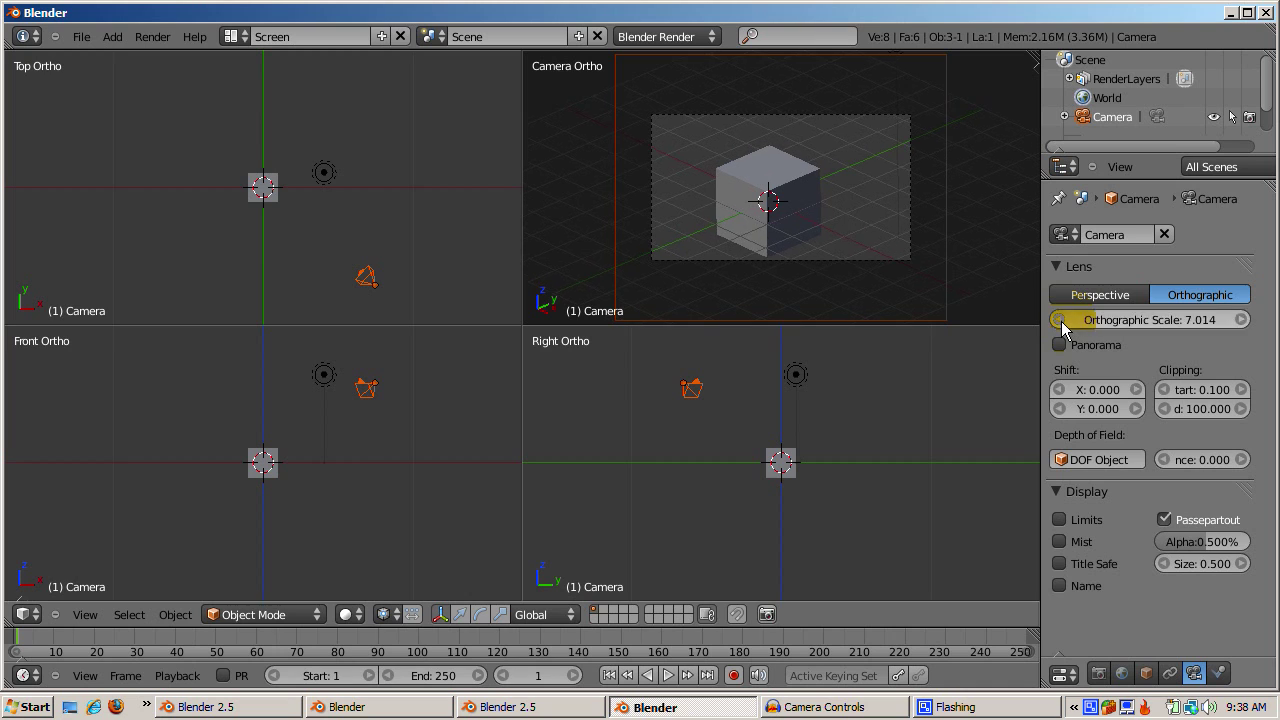
click(1060, 326)
click(1058, 320)
click(1058, 320)
click(1058, 320)
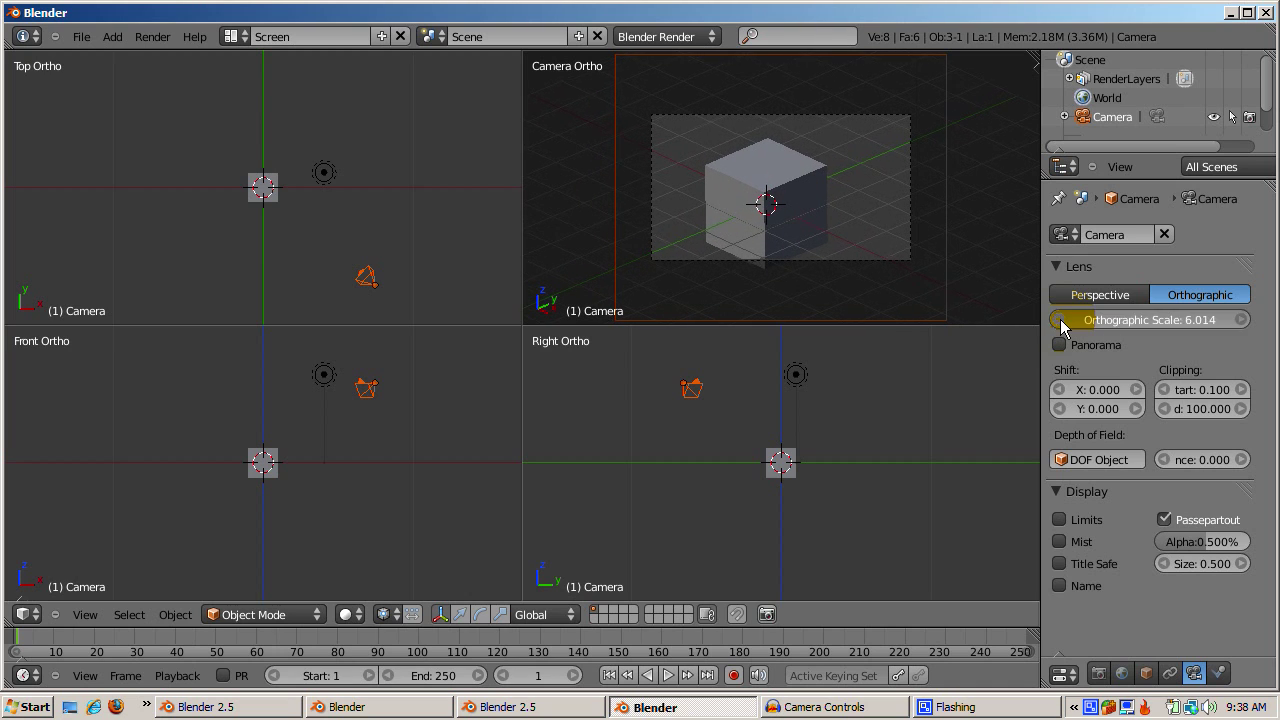
click(1058, 320)
click(1061, 326)
click(1061, 326)
click(1062, 326)
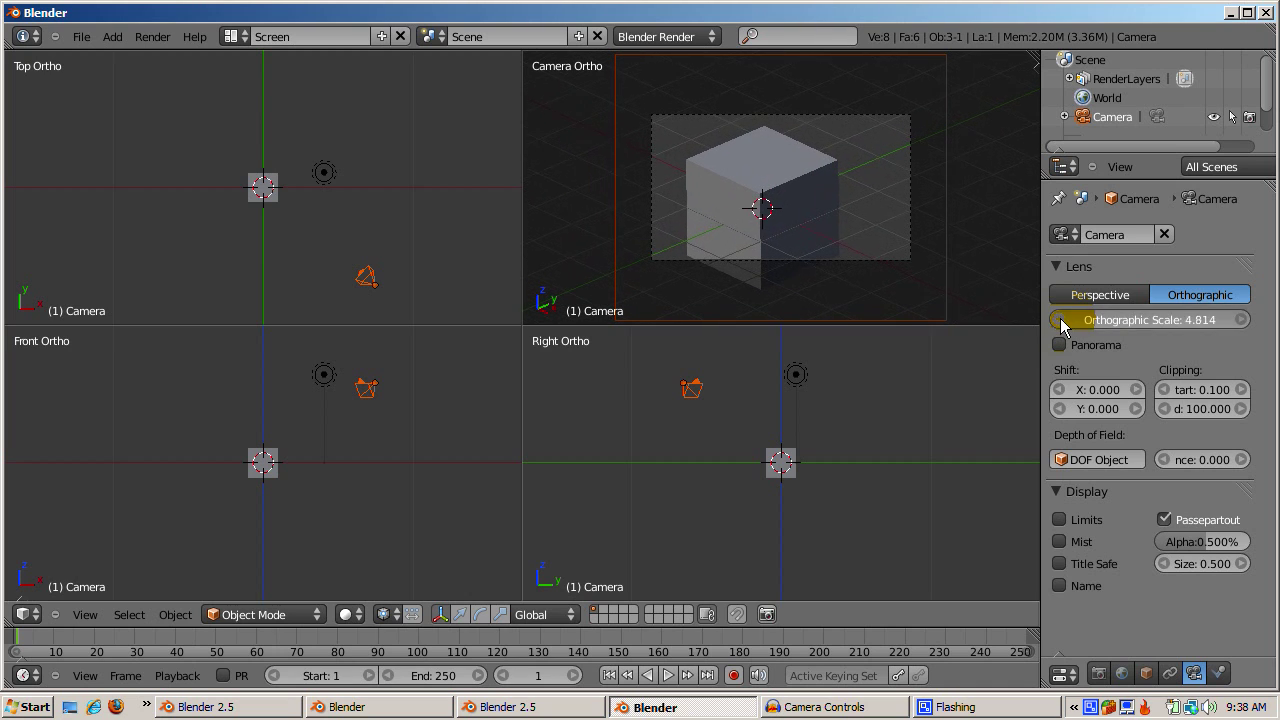
click(1063, 326)
click(1062, 326)
click(1062, 326)
click(1062, 326)
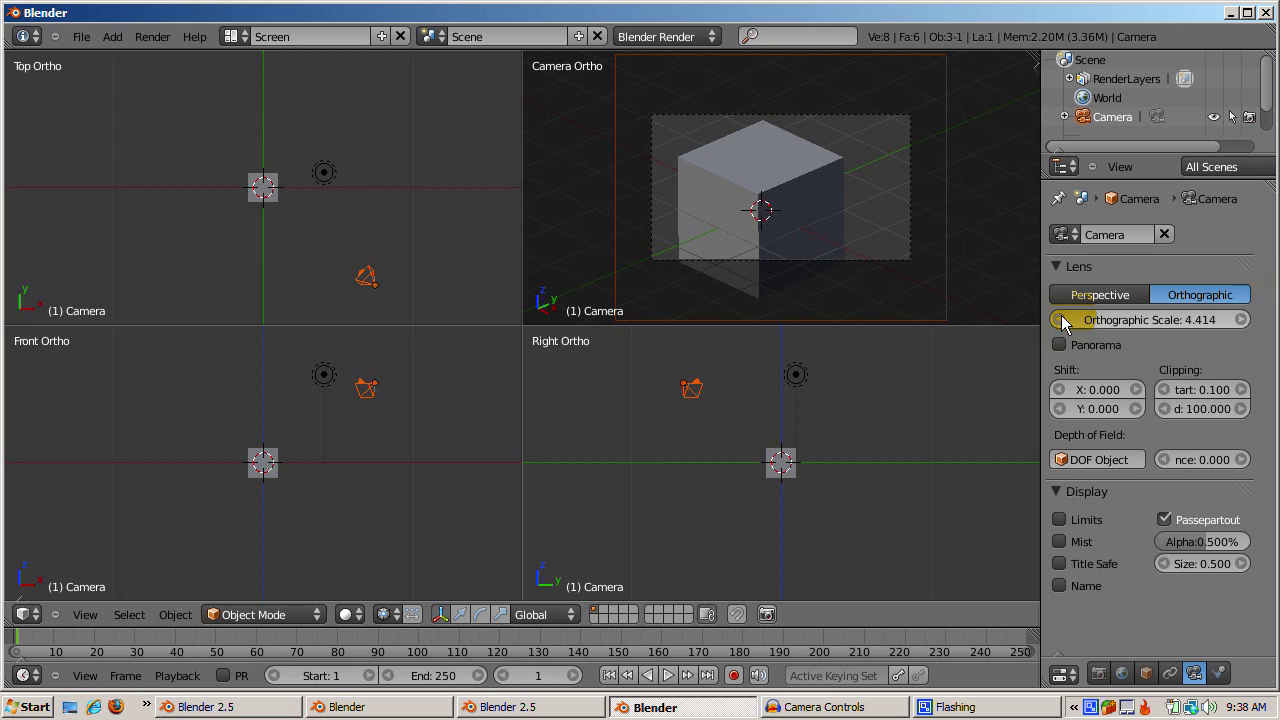
Raise the Orthographic Scale again and settle it at 7.314
click(1242, 322)
click(1242, 322)
click(1242, 322)
click(1242, 322)
click(1242, 322)
click(1242, 322)
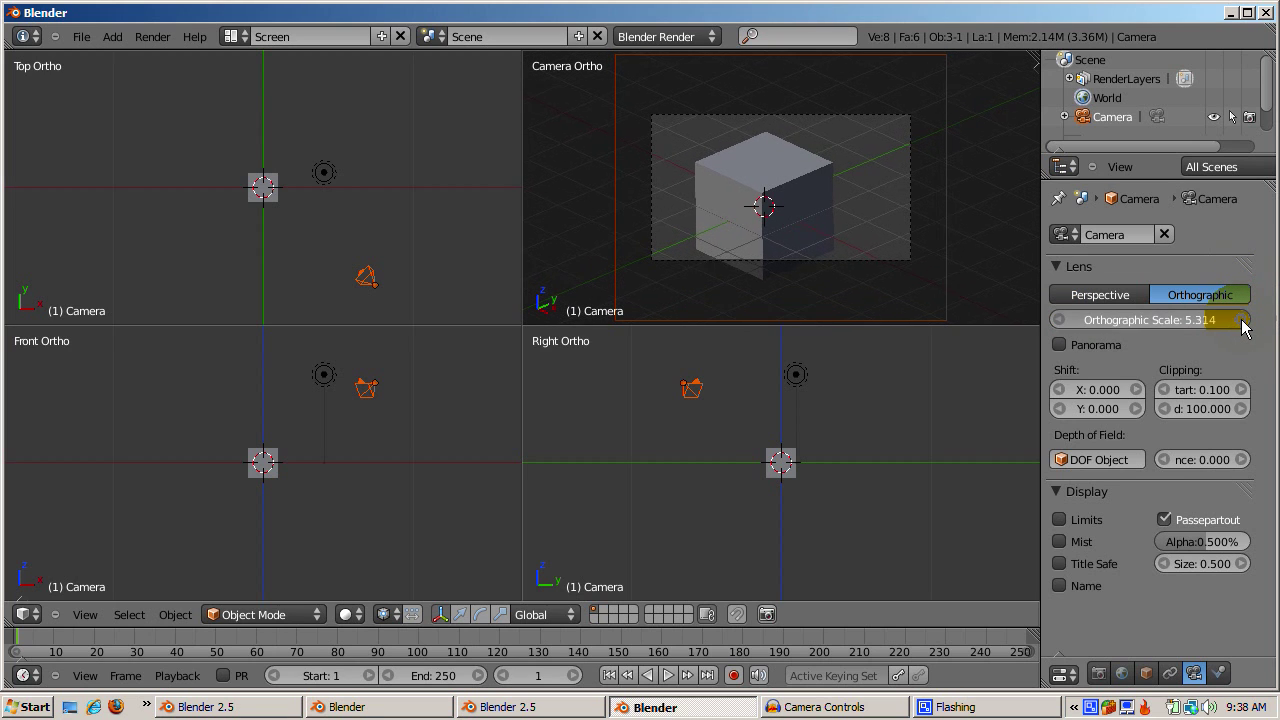
click(1242, 322)
click(1242, 322)
click(1242, 322)
click(1242, 322)
click(1242, 322)
click(1242, 322)
click(1242, 322)
click(1242, 322)
click(1242, 322)
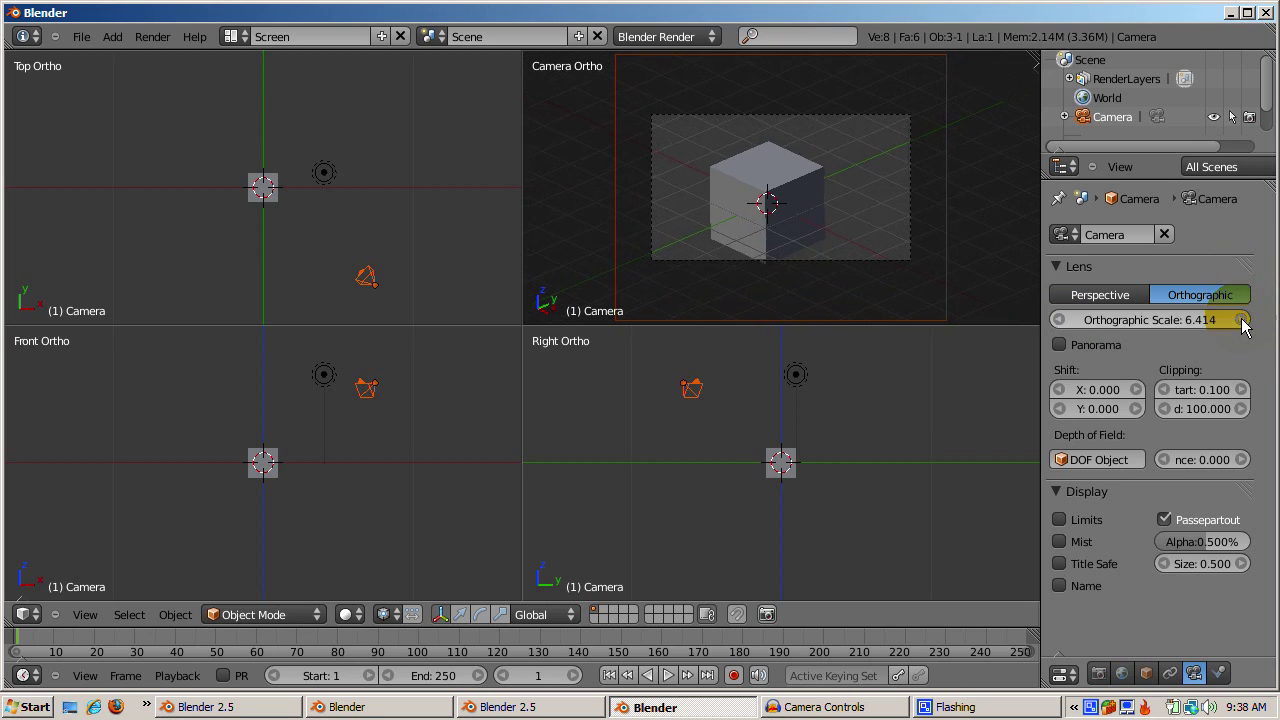
click(1242, 322)
click(1242, 322)
click(1242, 322)
click(1242, 322)
click(1242, 322)
click(1242, 322)
click(1242, 322)
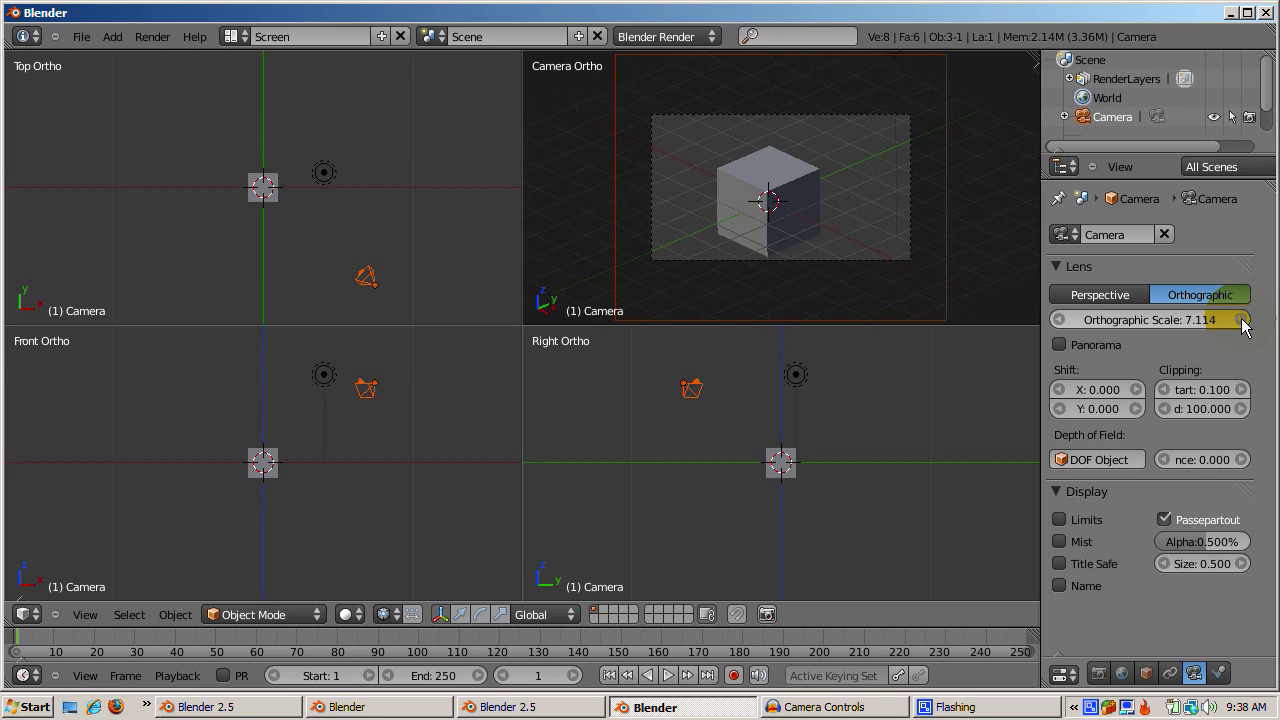
click(1242, 322)
click(1242, 322)
click(1242, 322)
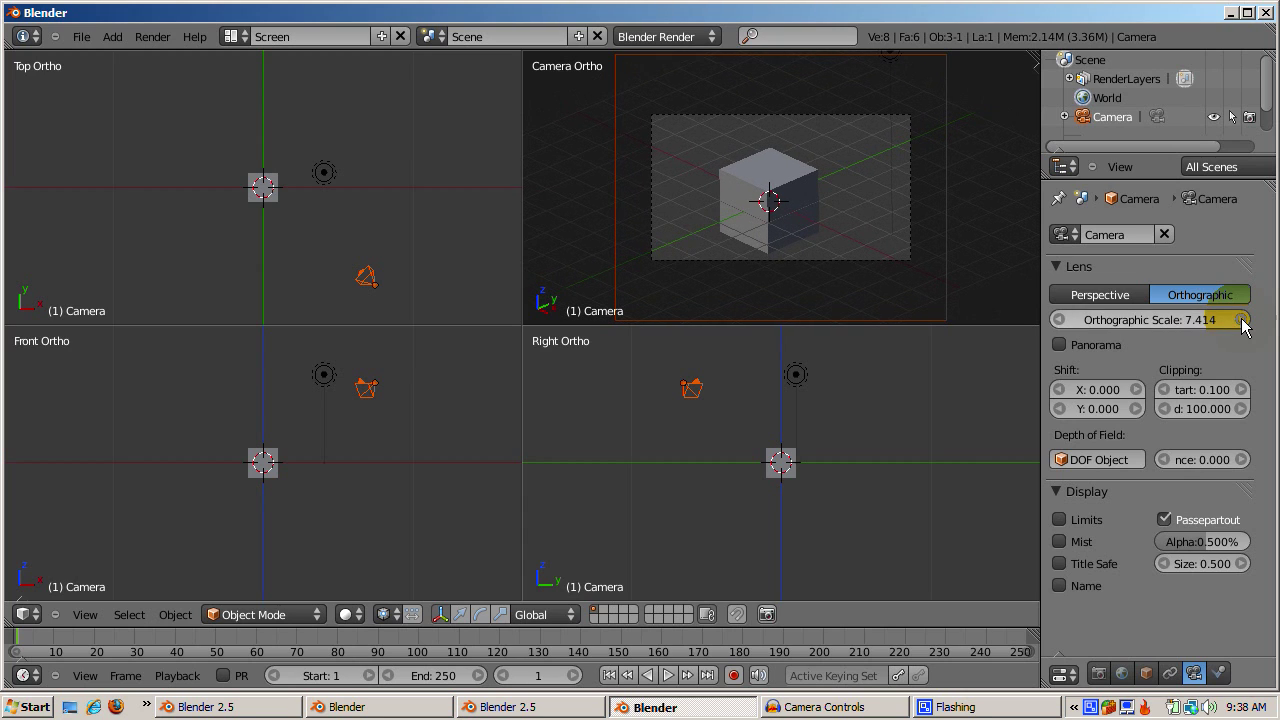
click(1061, 321)
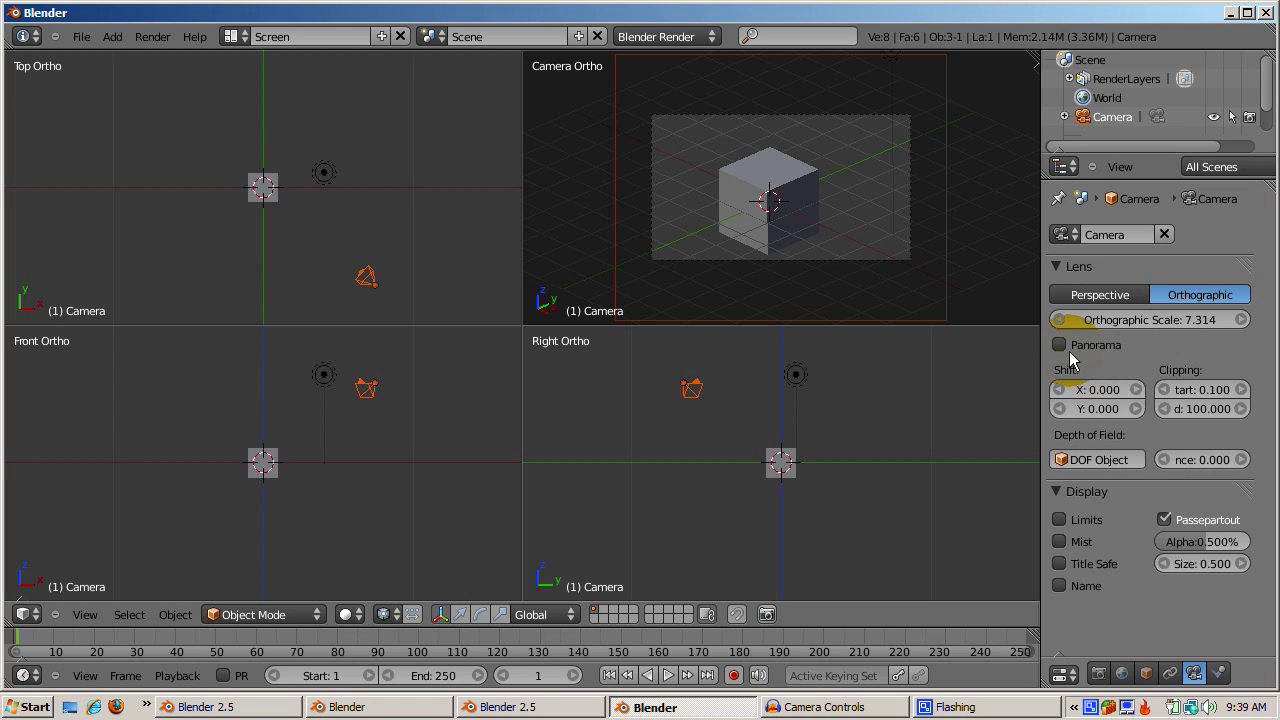
Enable Panorama on the camera and test-render the panorama shot
click(1060, 345)
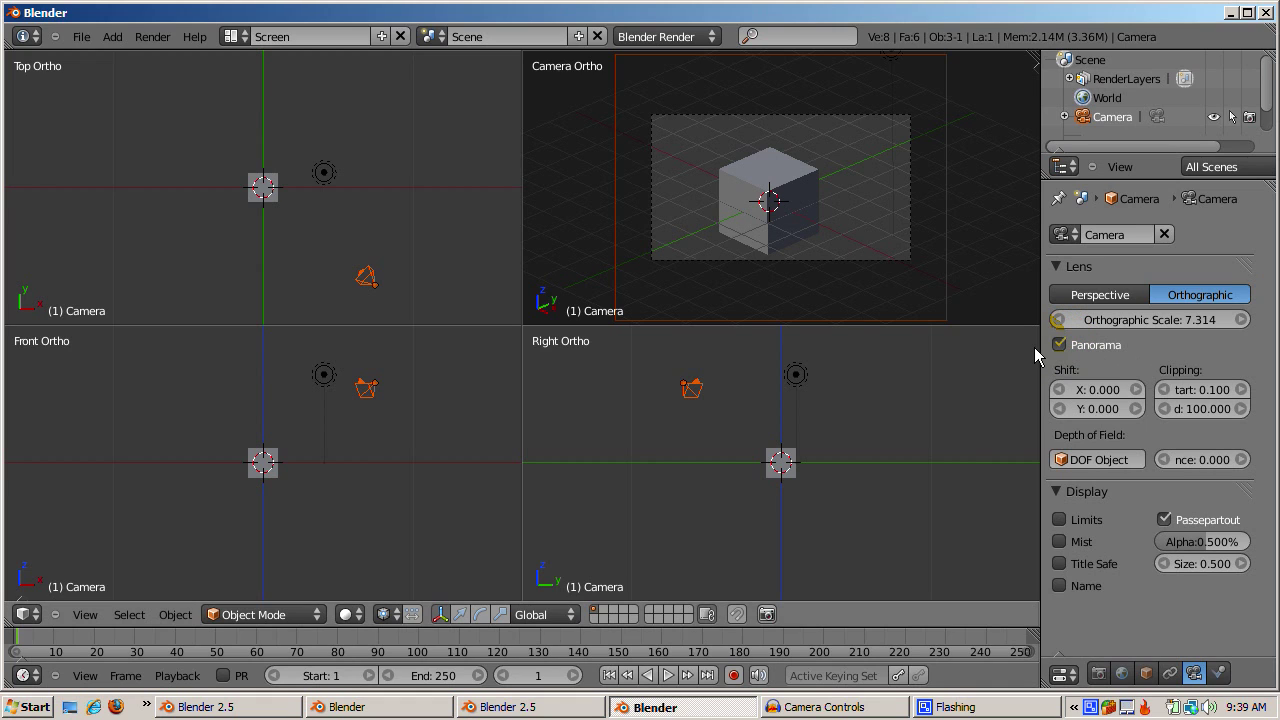
key(F12)
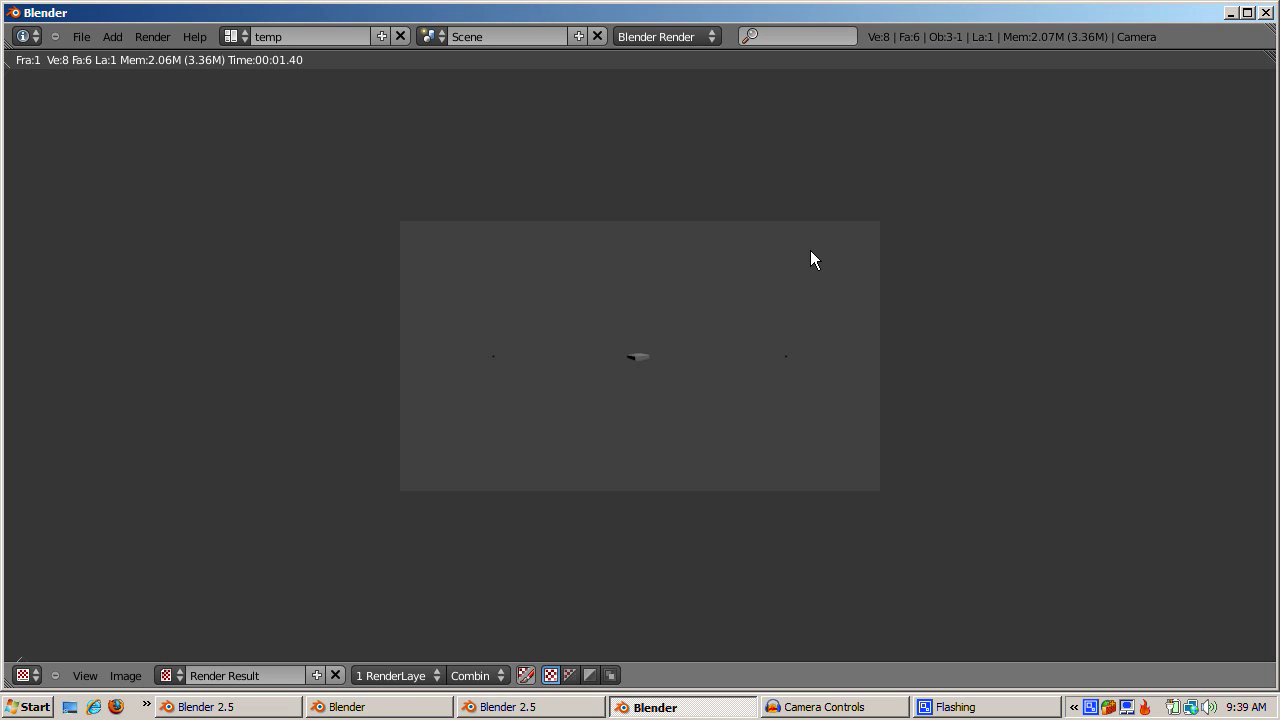
key(Escape)
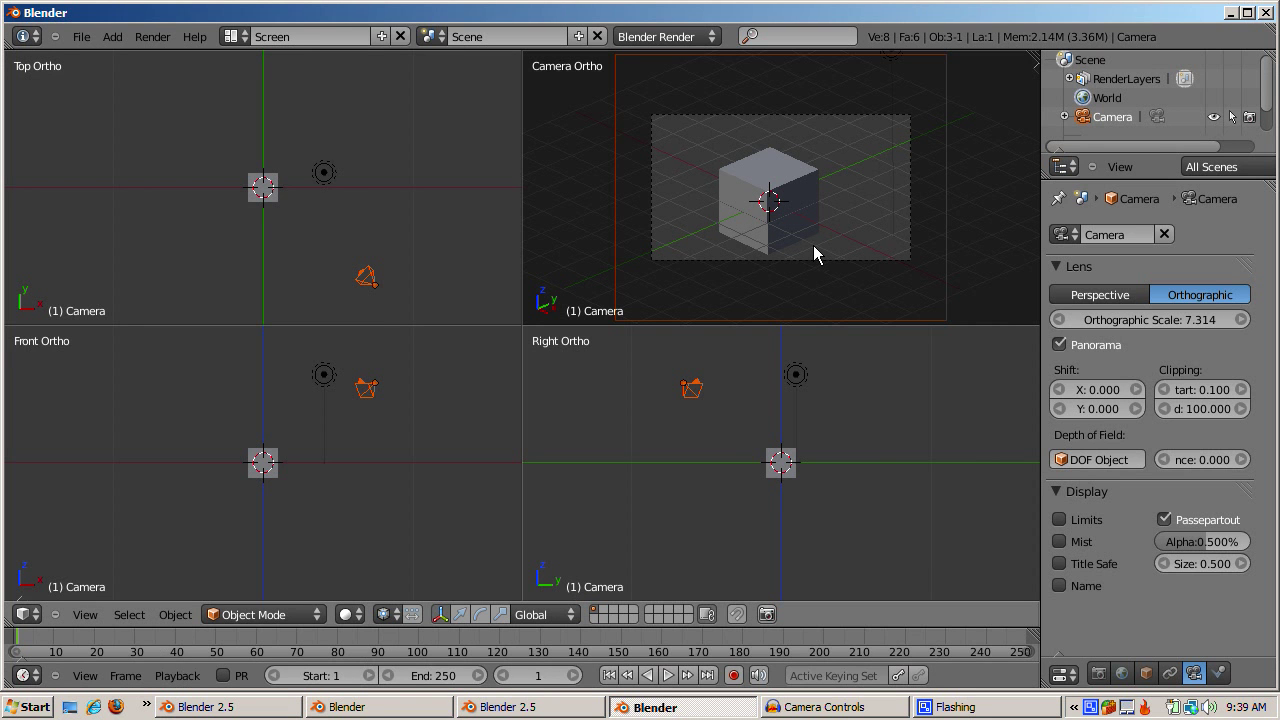
Turn Panorama off, switch back to Perspective, and show the camera's clipping limits
click(1064, 345)
click(1089, 298)
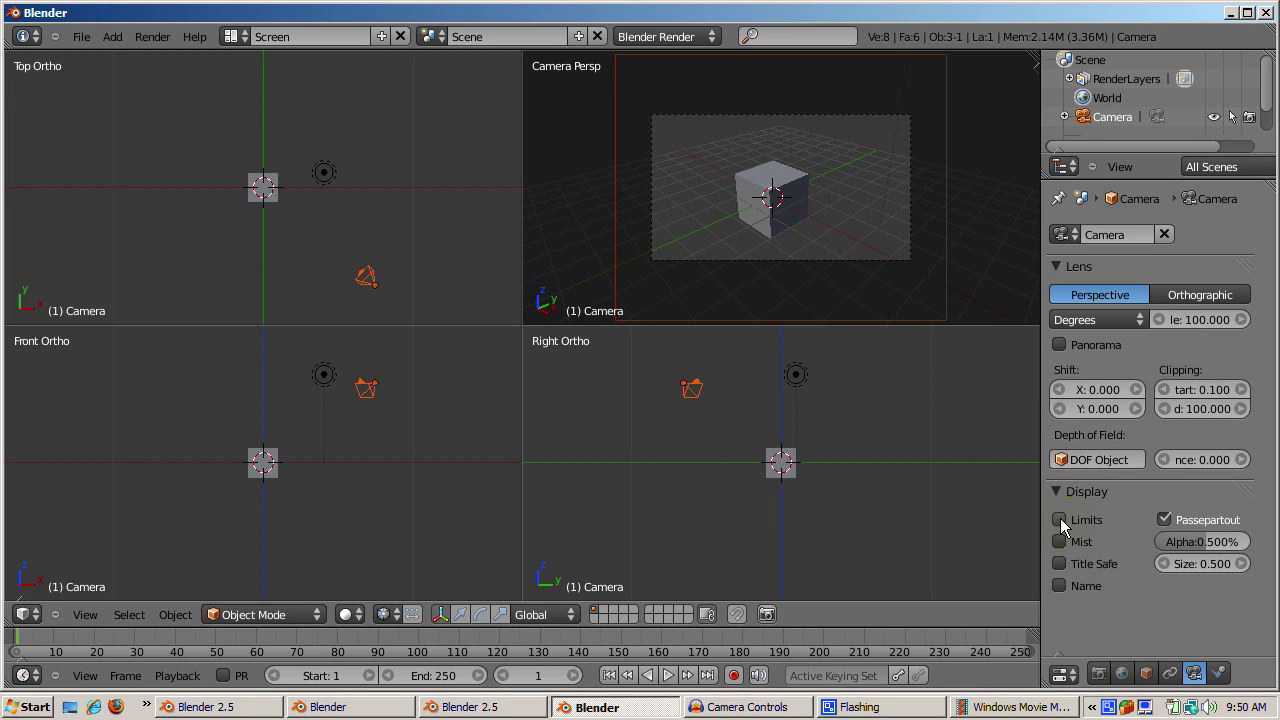
click(1058, 521)
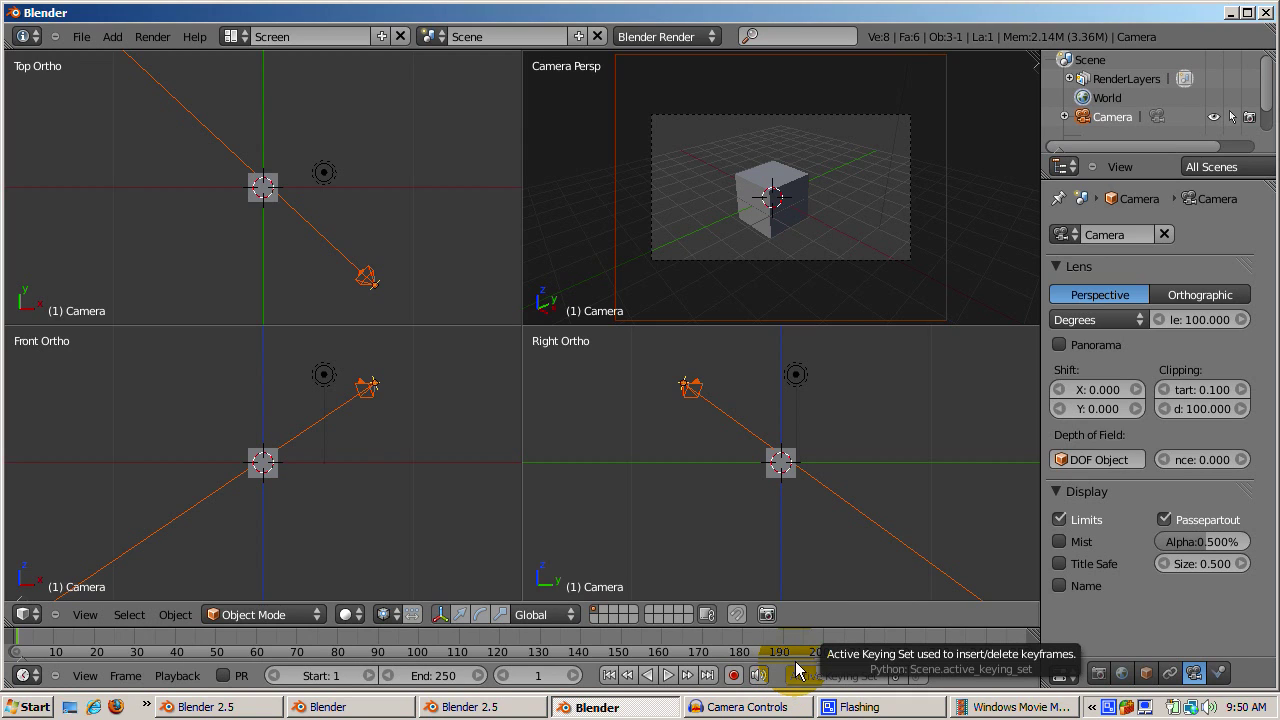
Place the 3D cursor beside the cube and confirm the camera's clipping start value
click(938, 548)
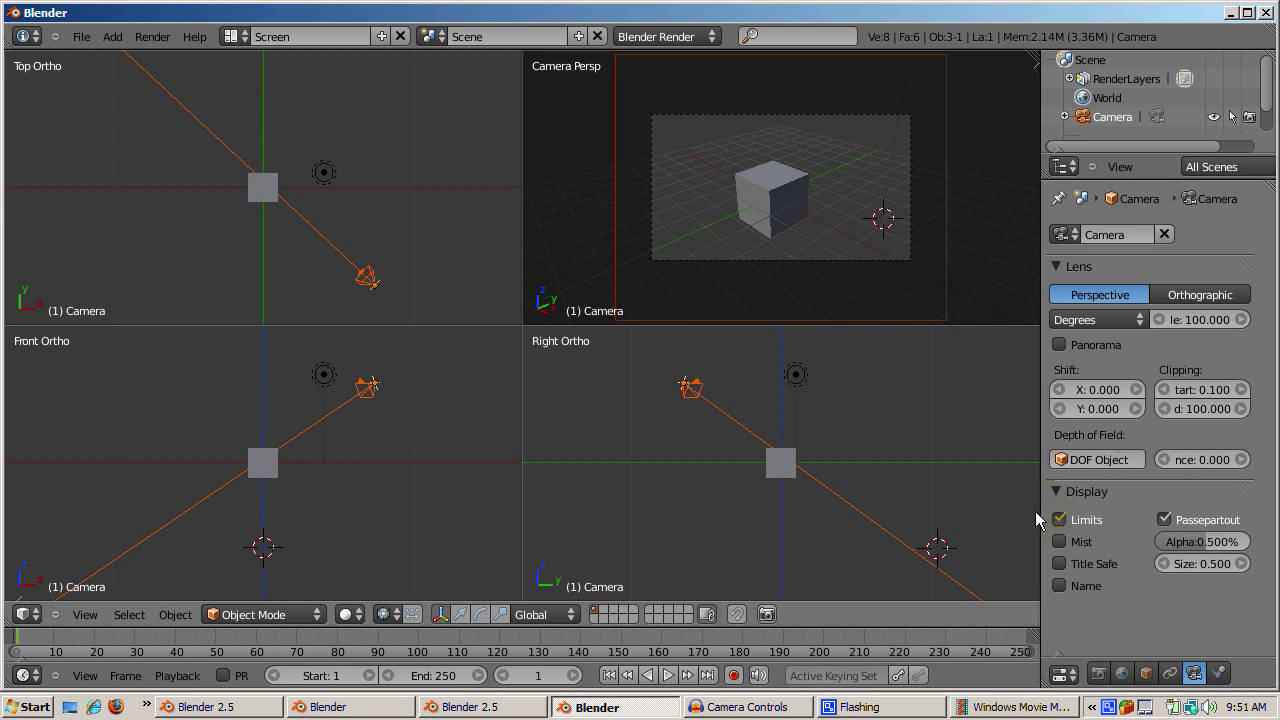
click(1212, 400)
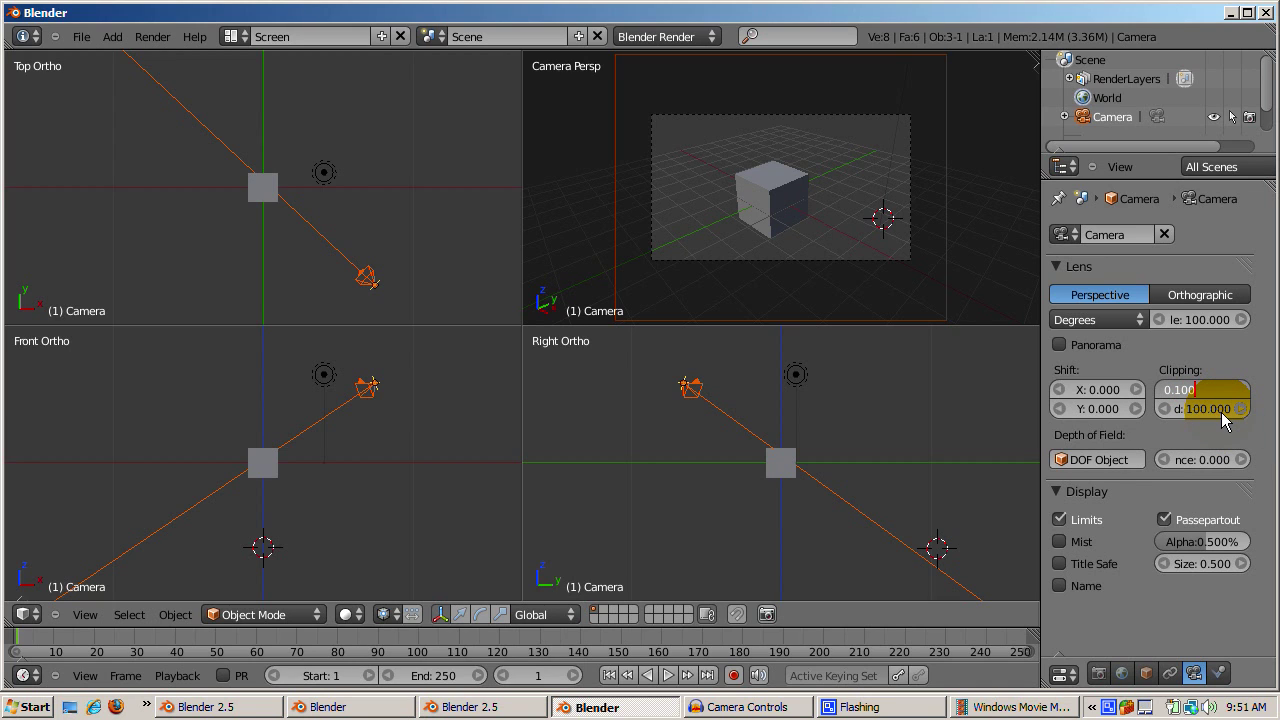
key(Return)
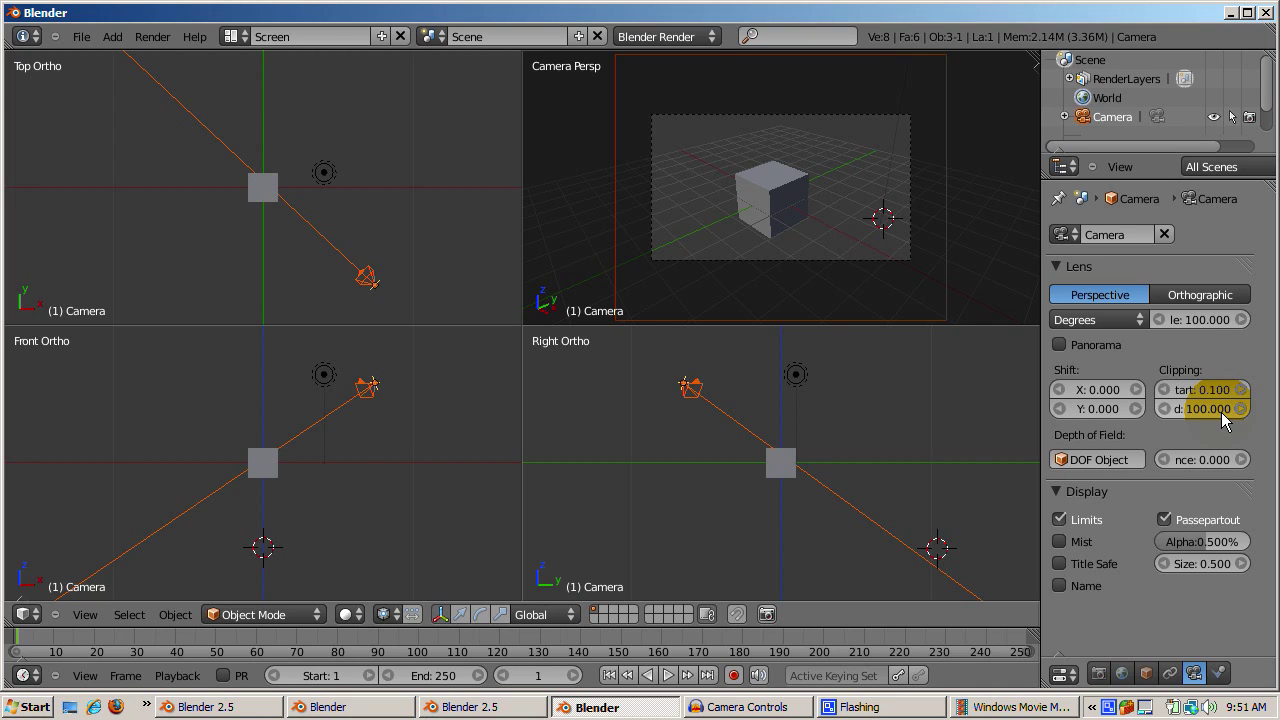
Set the camera's Clipping End to 5 and test-render the now-missing cube
click(1224, 418)
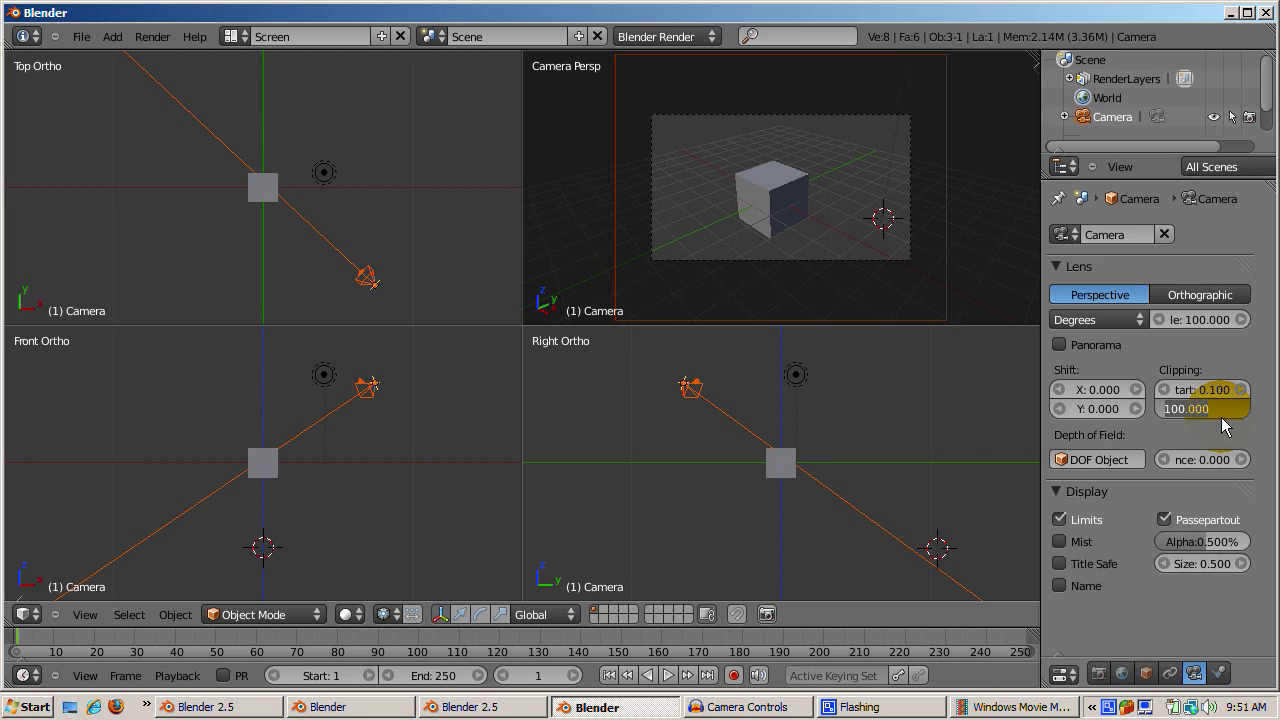
text(5)
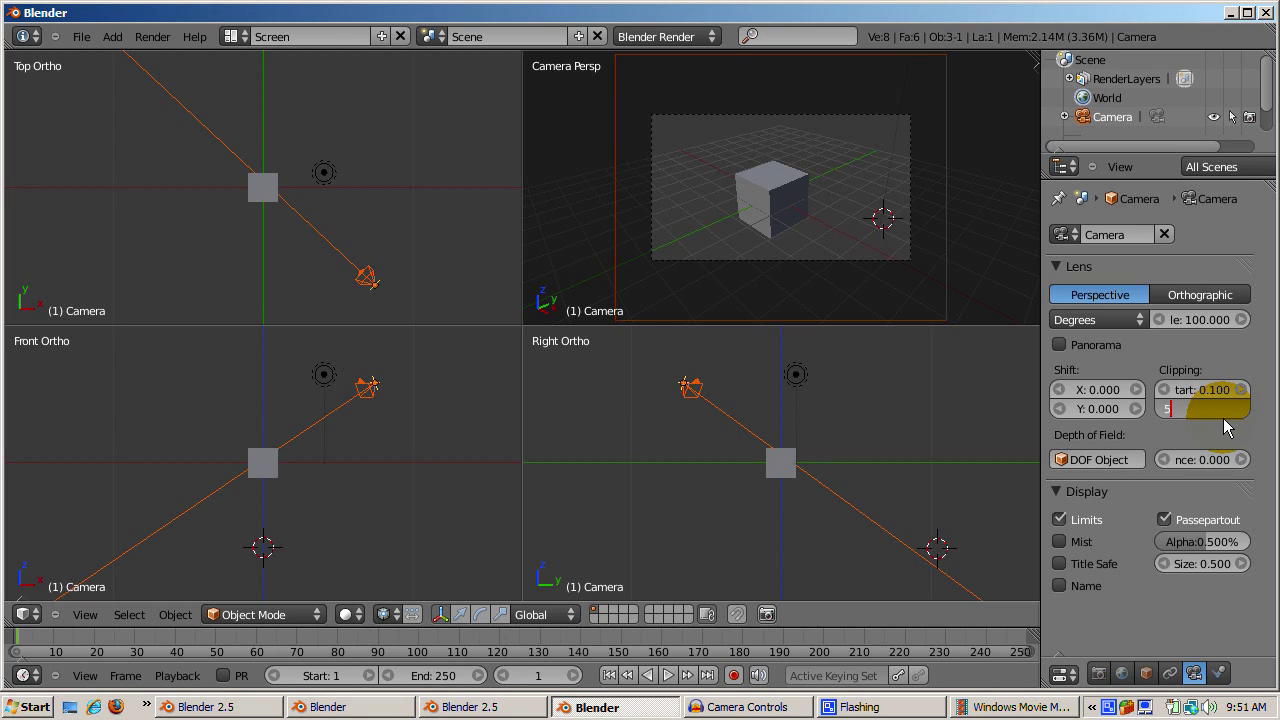
key(Return)
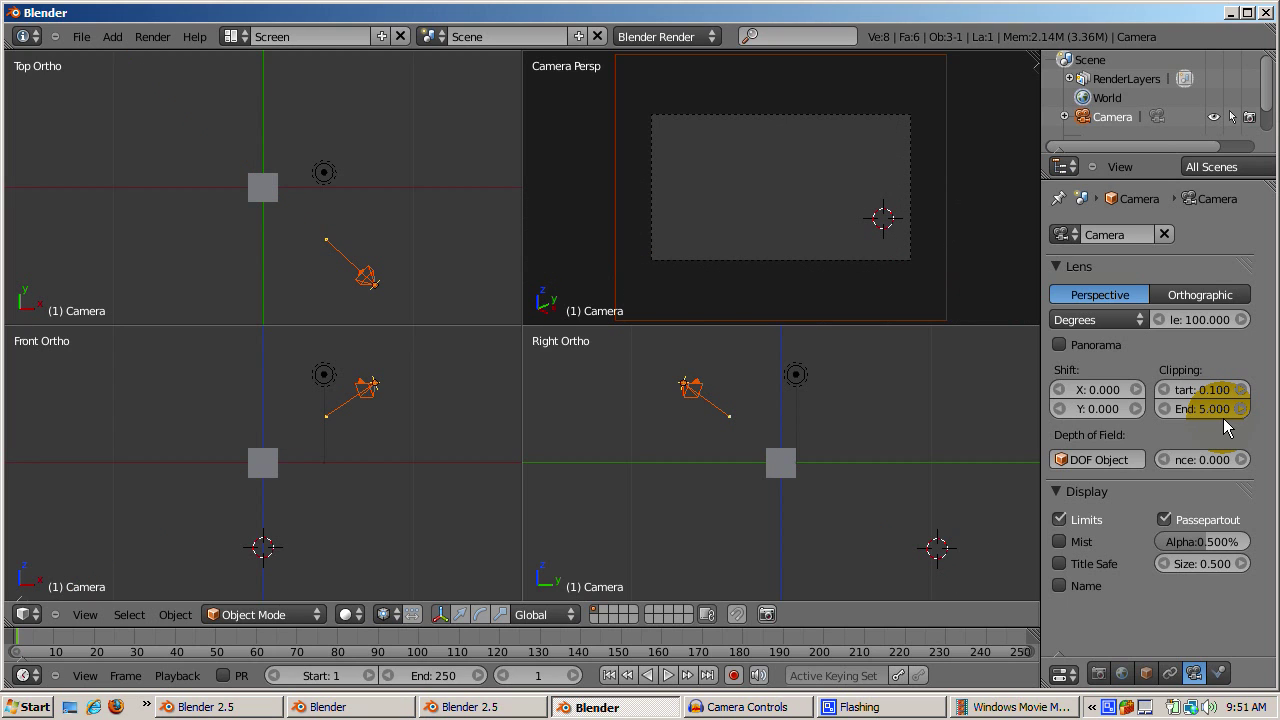
key(F12)
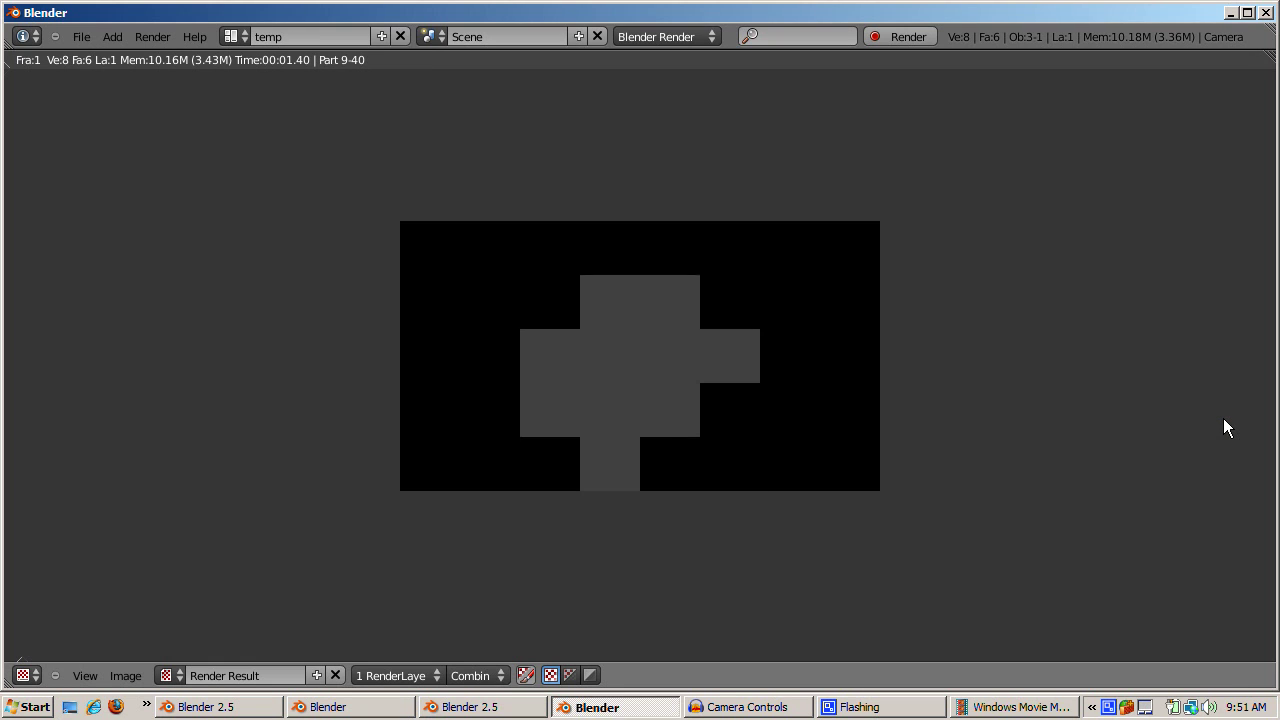
key(Escape)
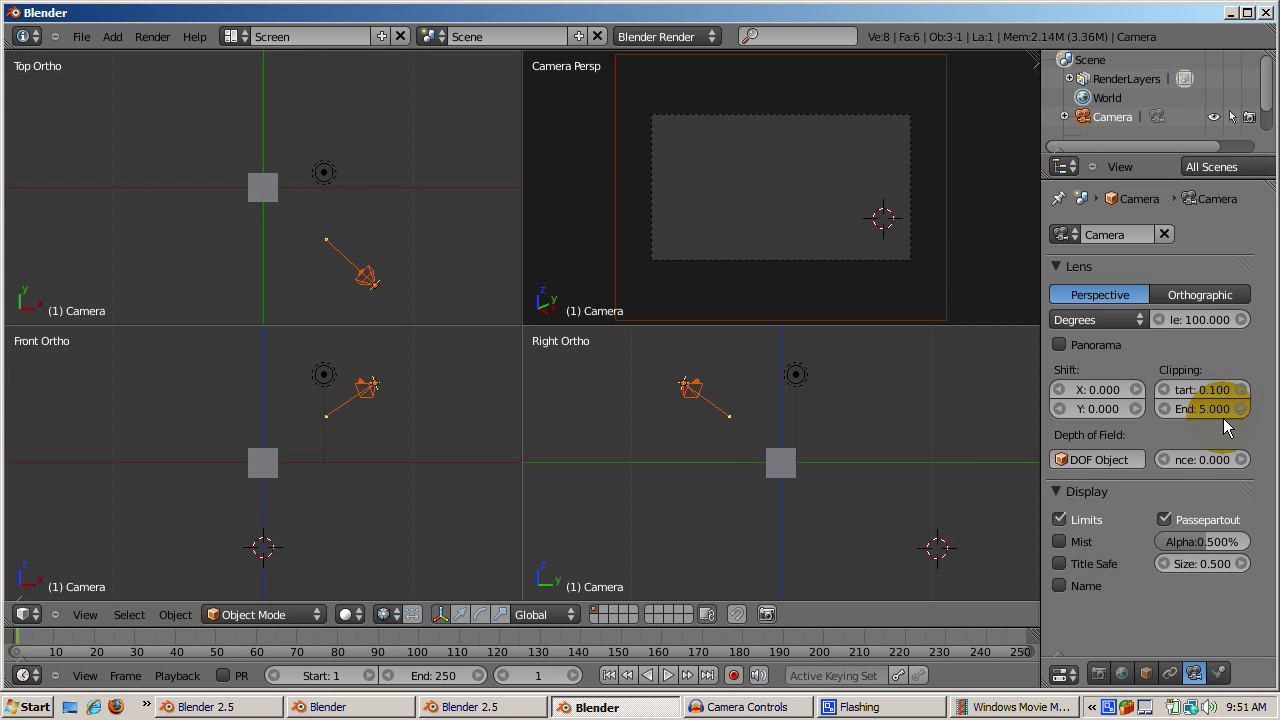
Set Clipping End to 10 and test-render to see the cube return
click(1216, 417)
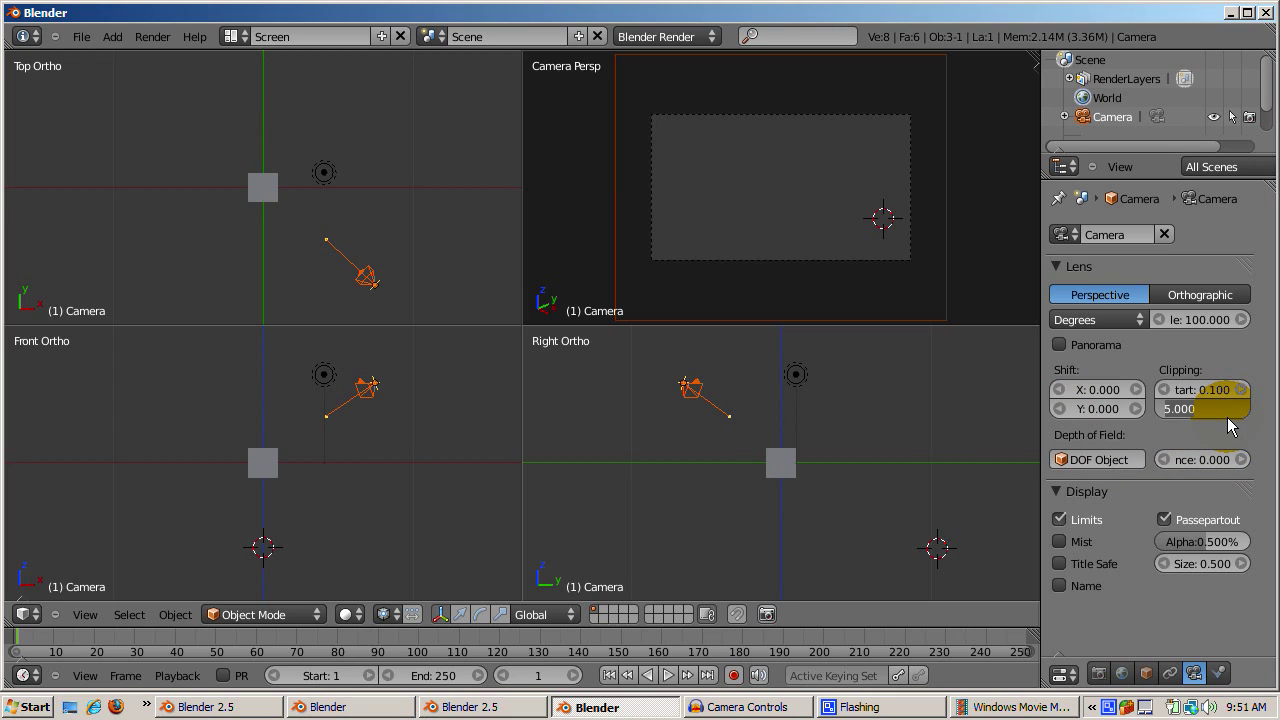
text(10)
key(Return)
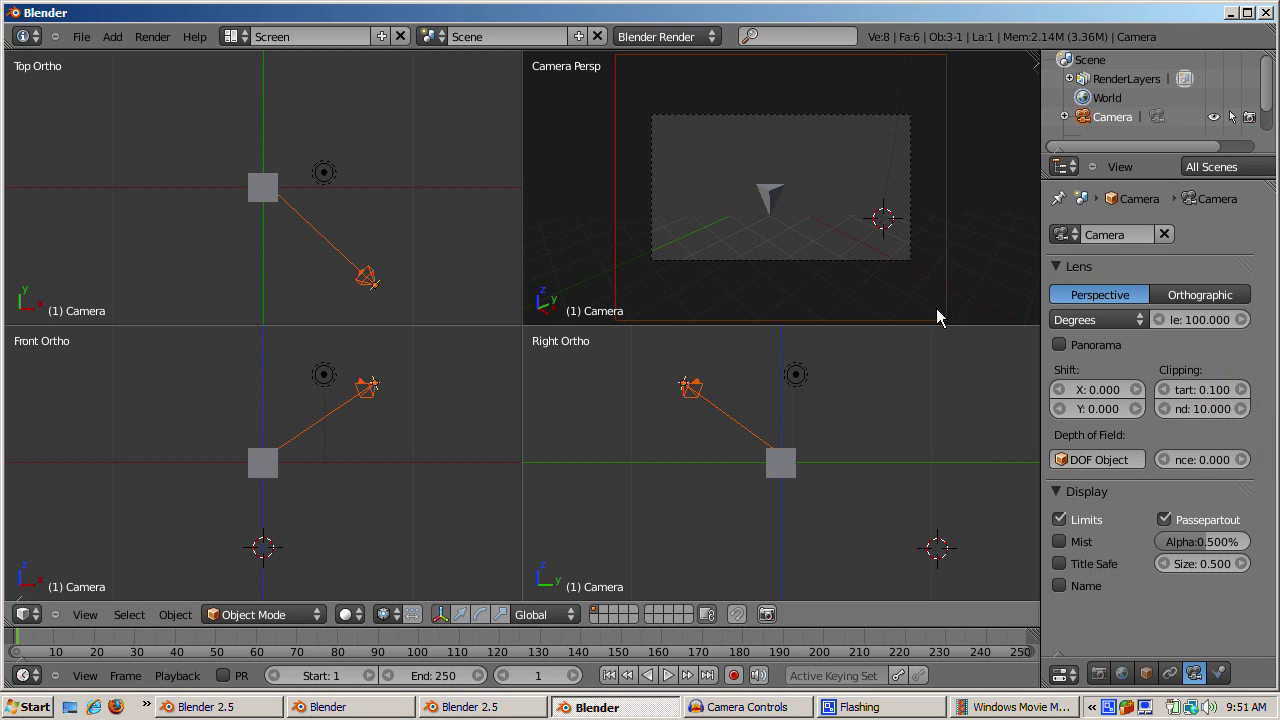
key(F12)
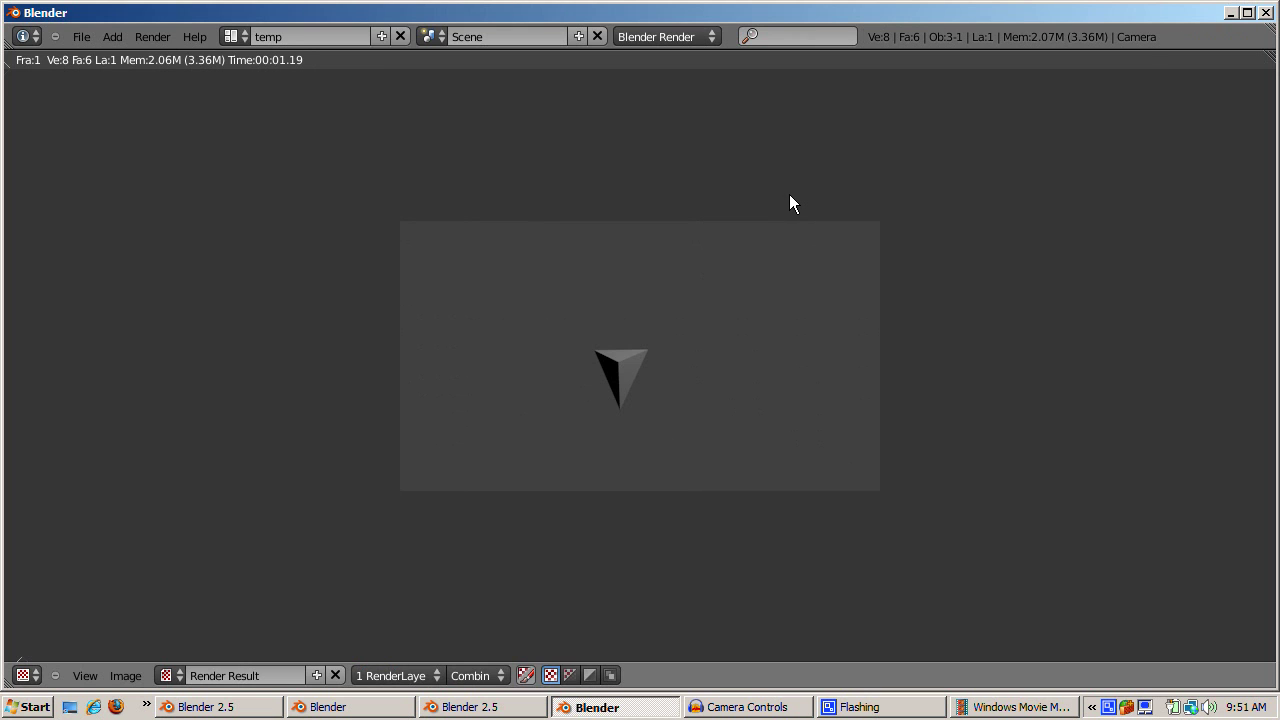
key(Escape)
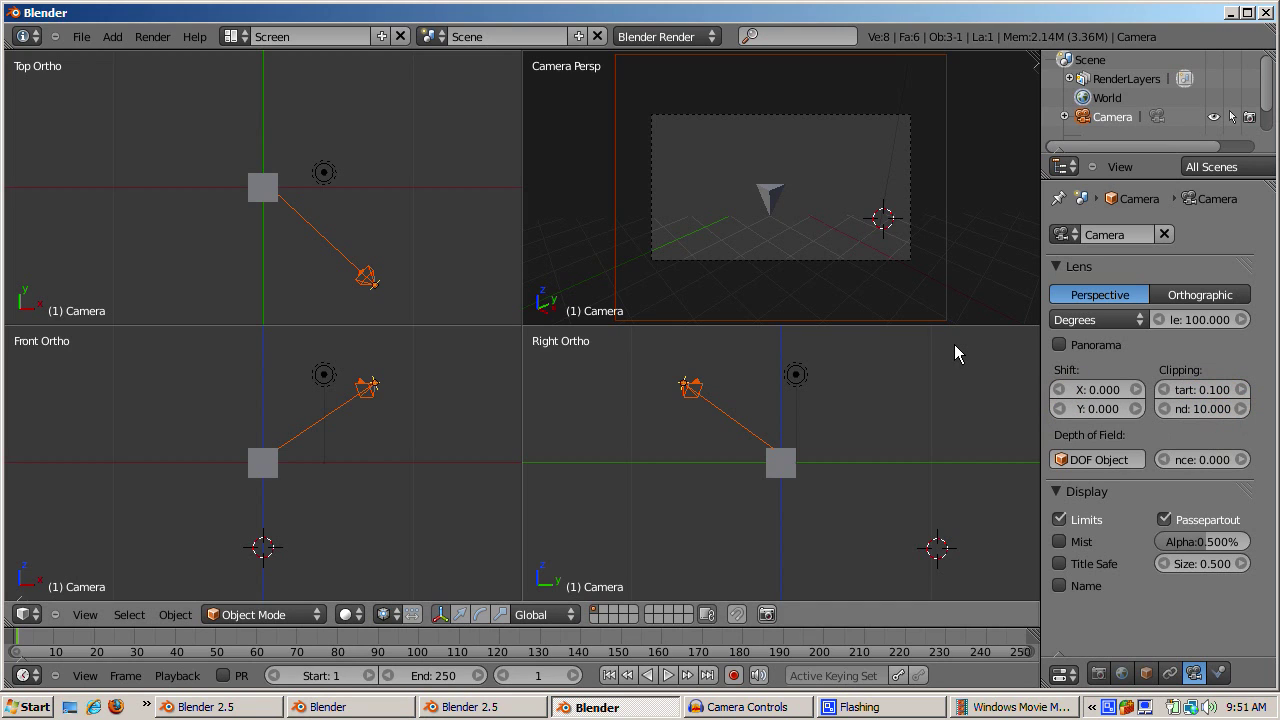
Switch to wireframe shading, set Clipping End to 11, and test-render
key(z)
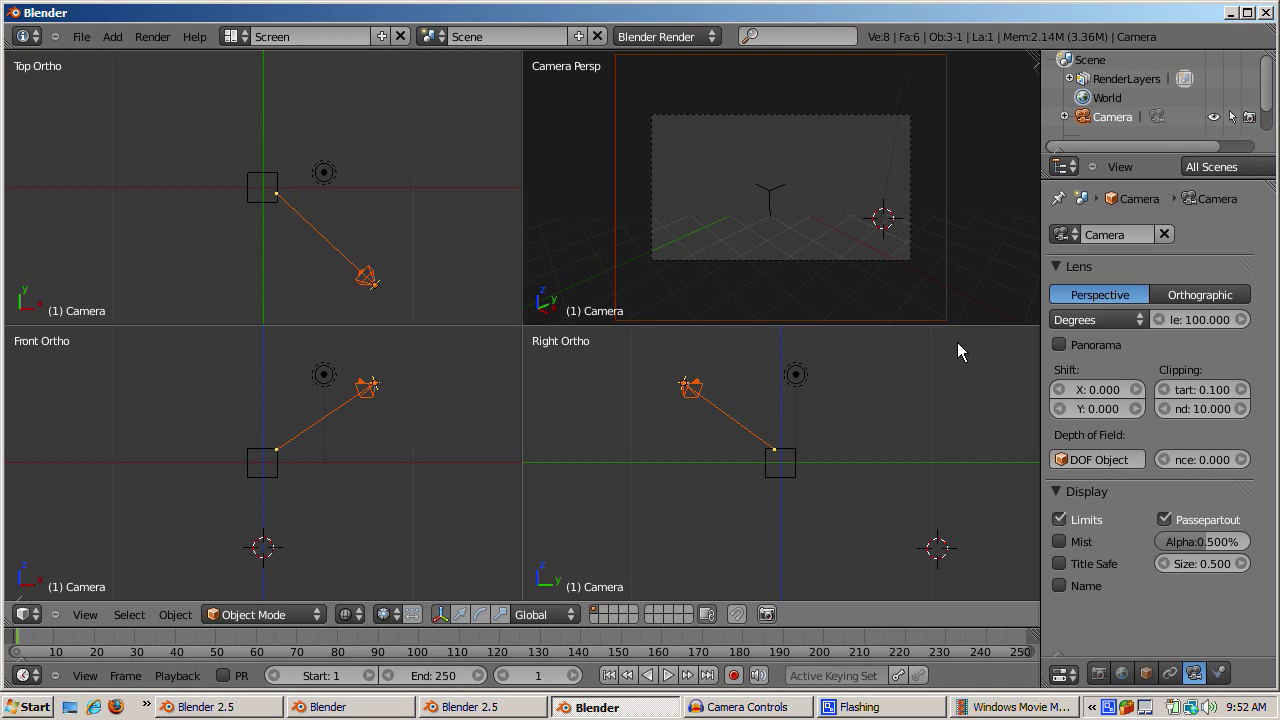
click(1200, 412)
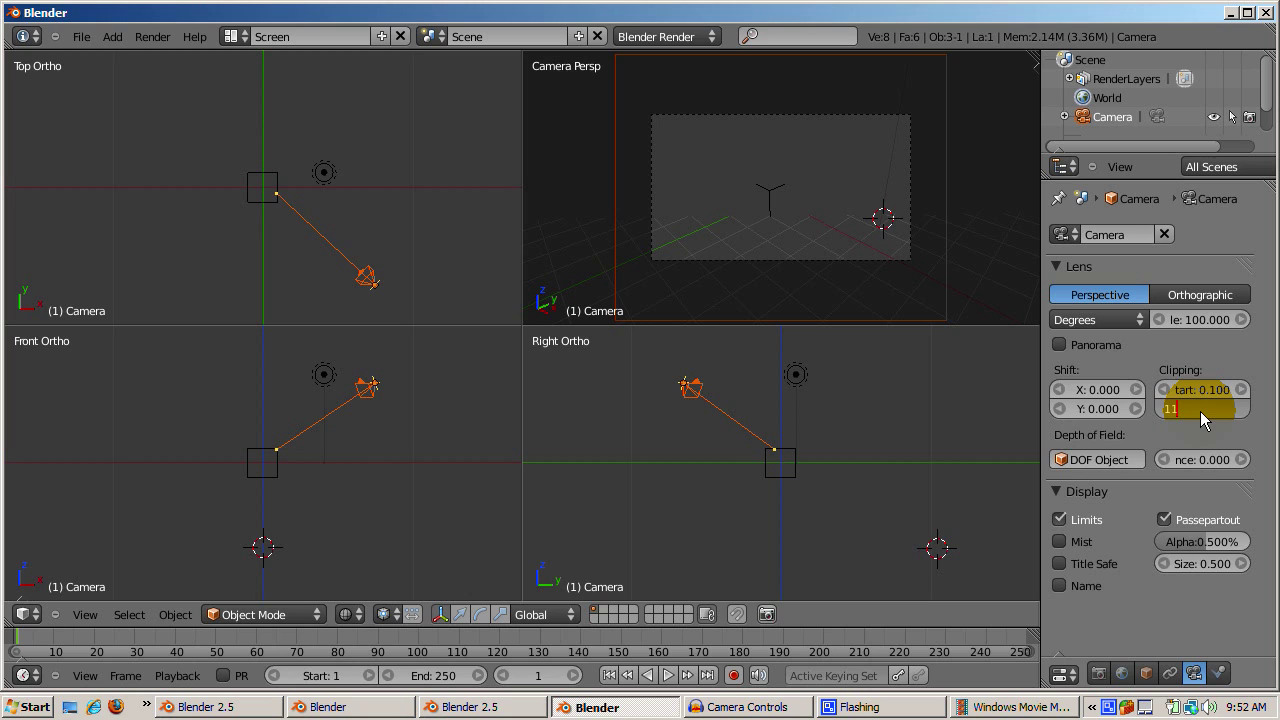
key(Return)
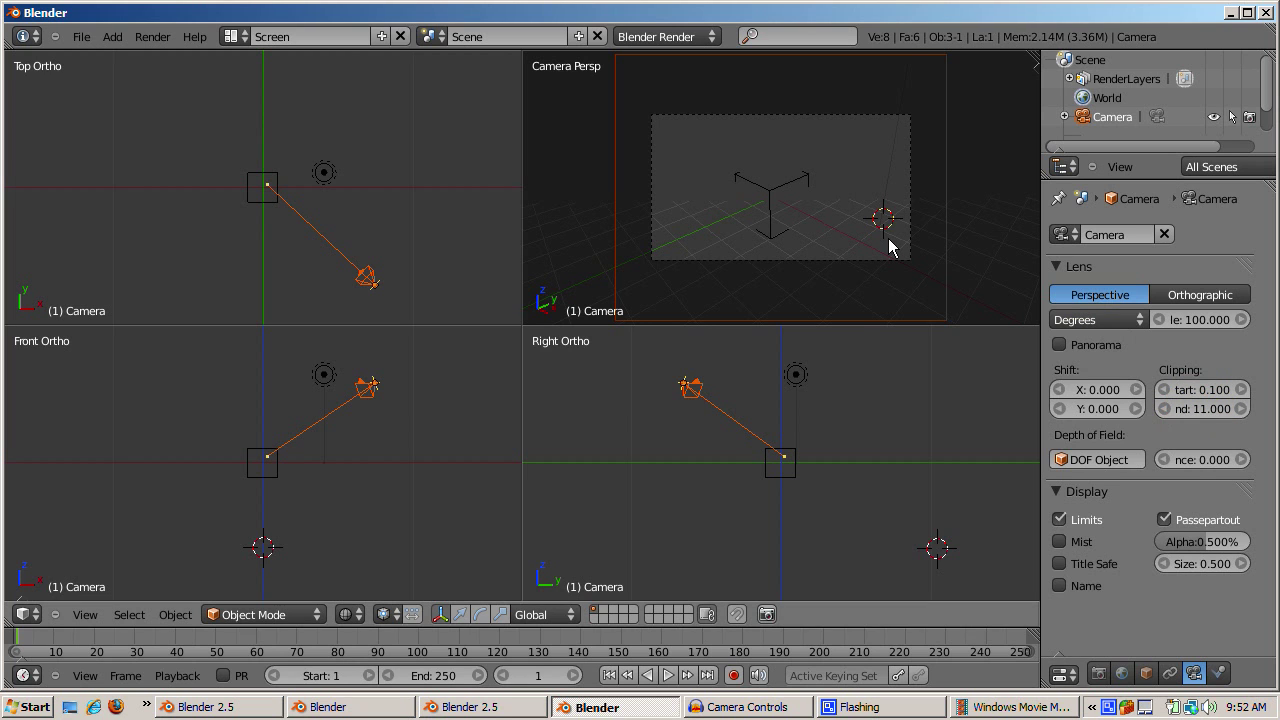
key(F12)
key(Escape)
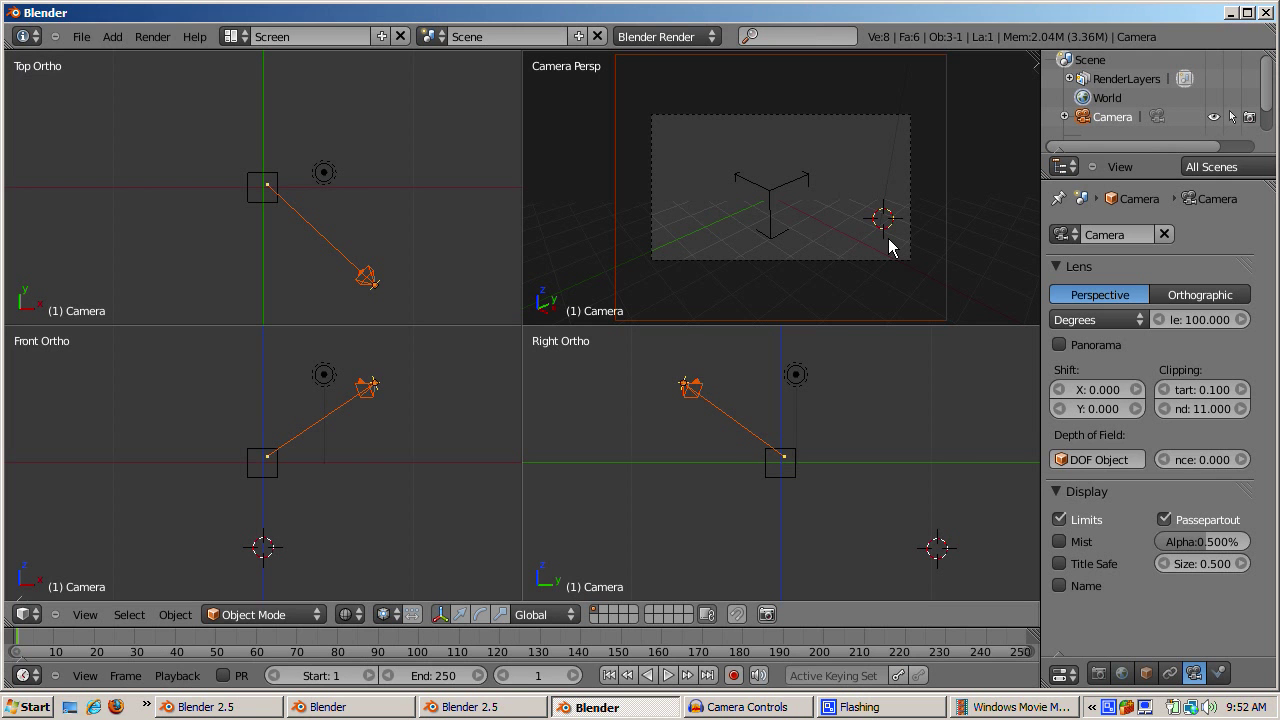
Set Clipping End to 12 and test-render the fully visible cube
click(1199, 409)
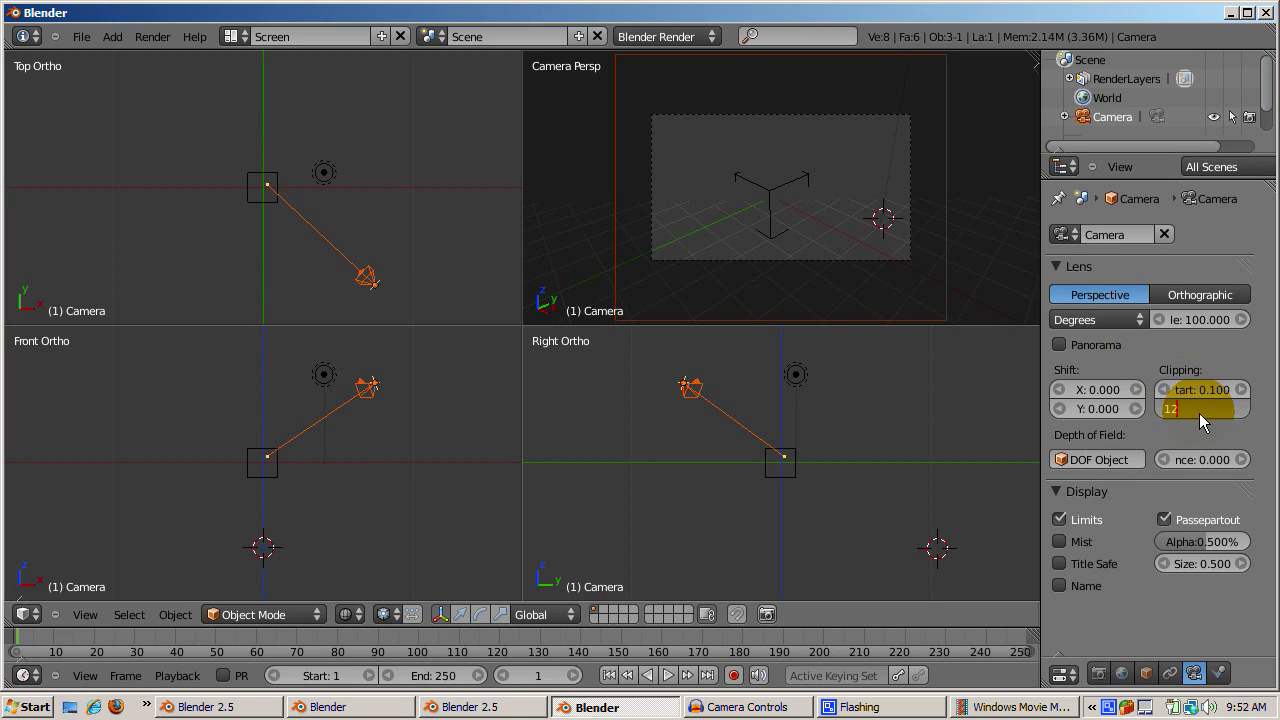
key(Return)
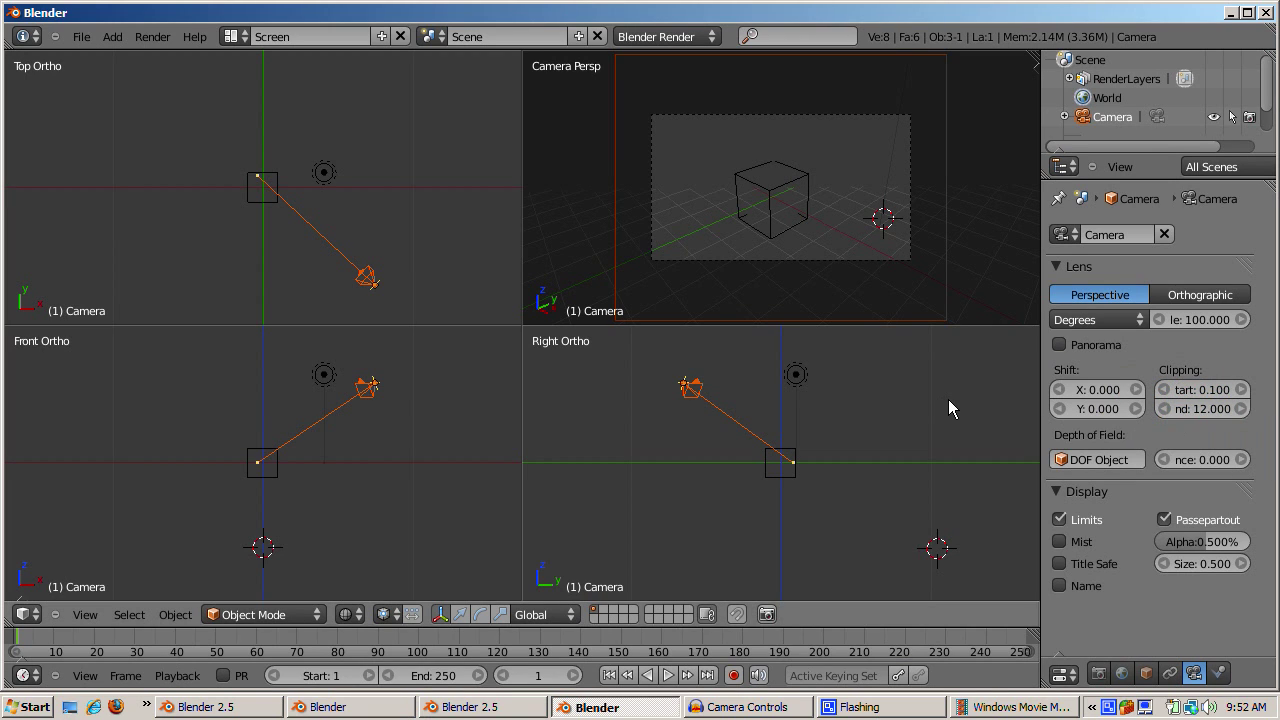
key(F12)
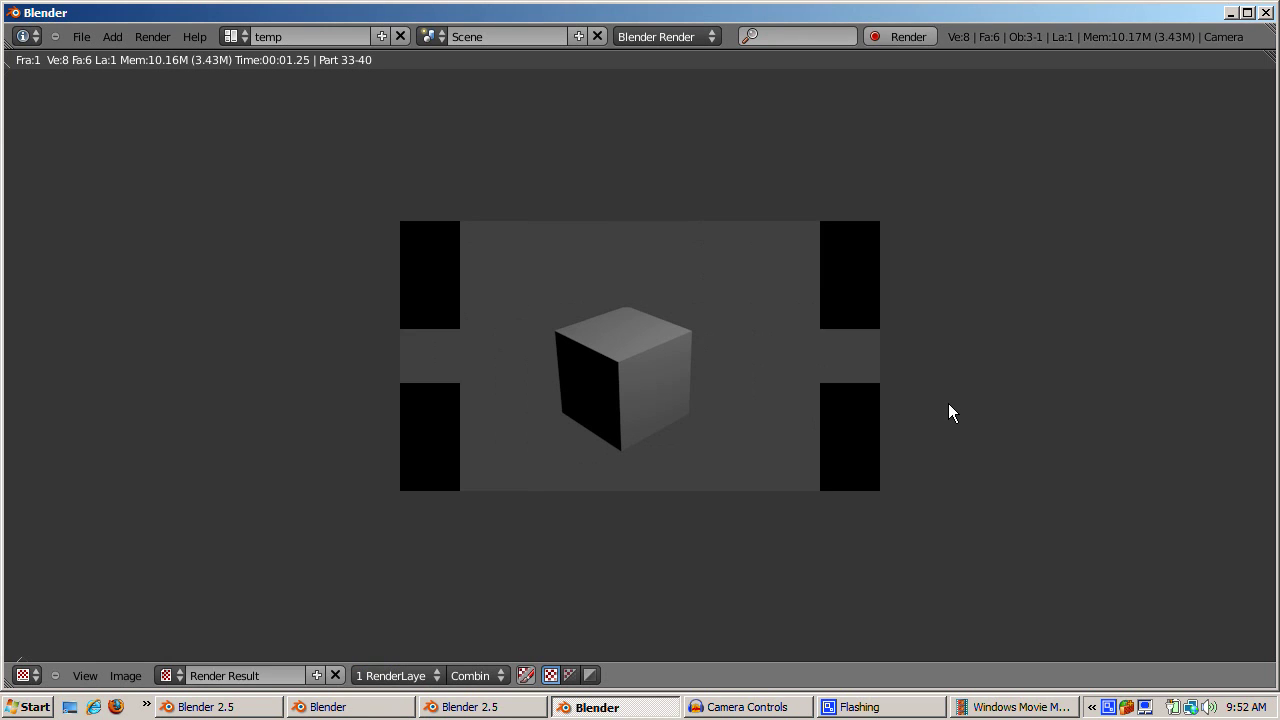
key(Escape)
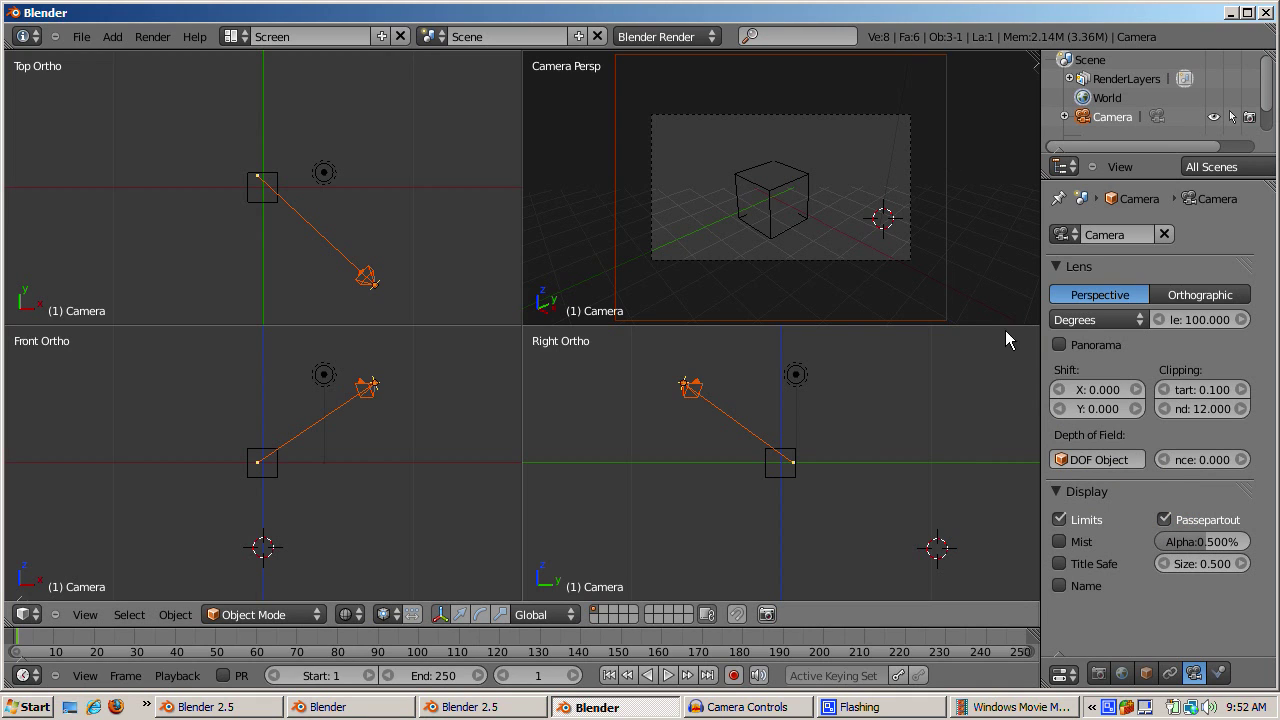
click(1164, 520)
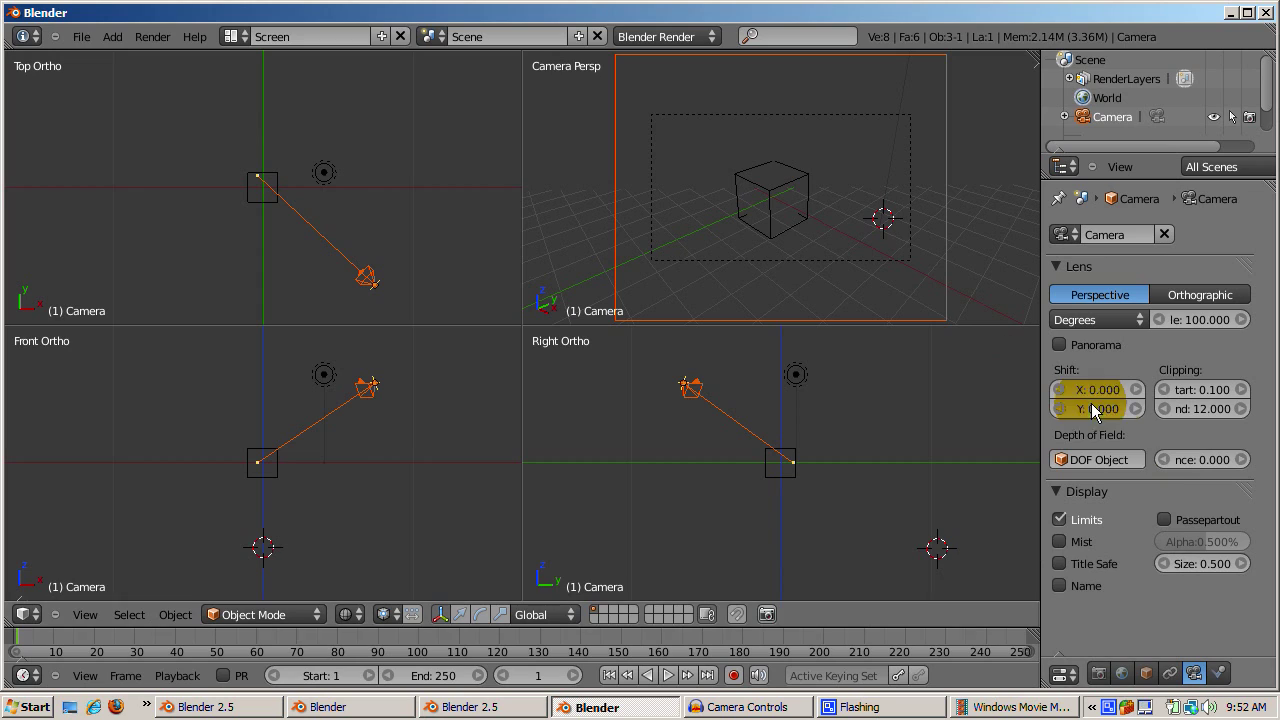
click(1164, 519)
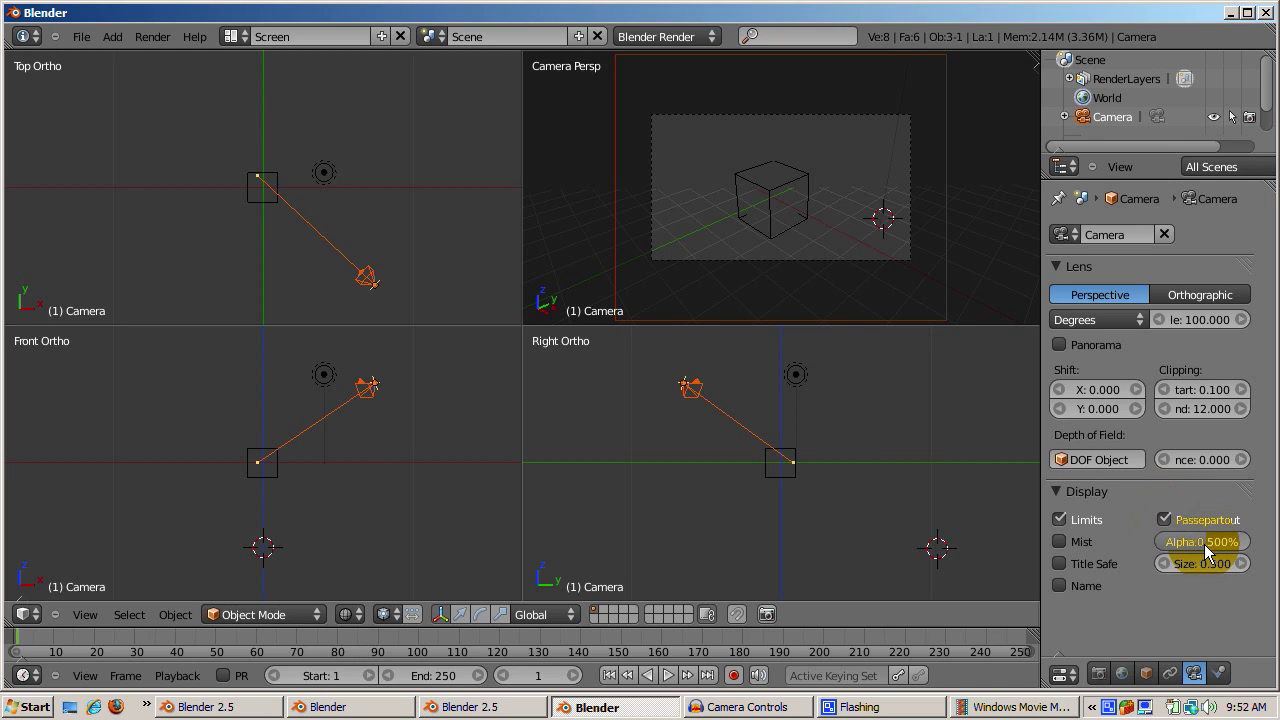
drag(1208, 549, 1135, 550)
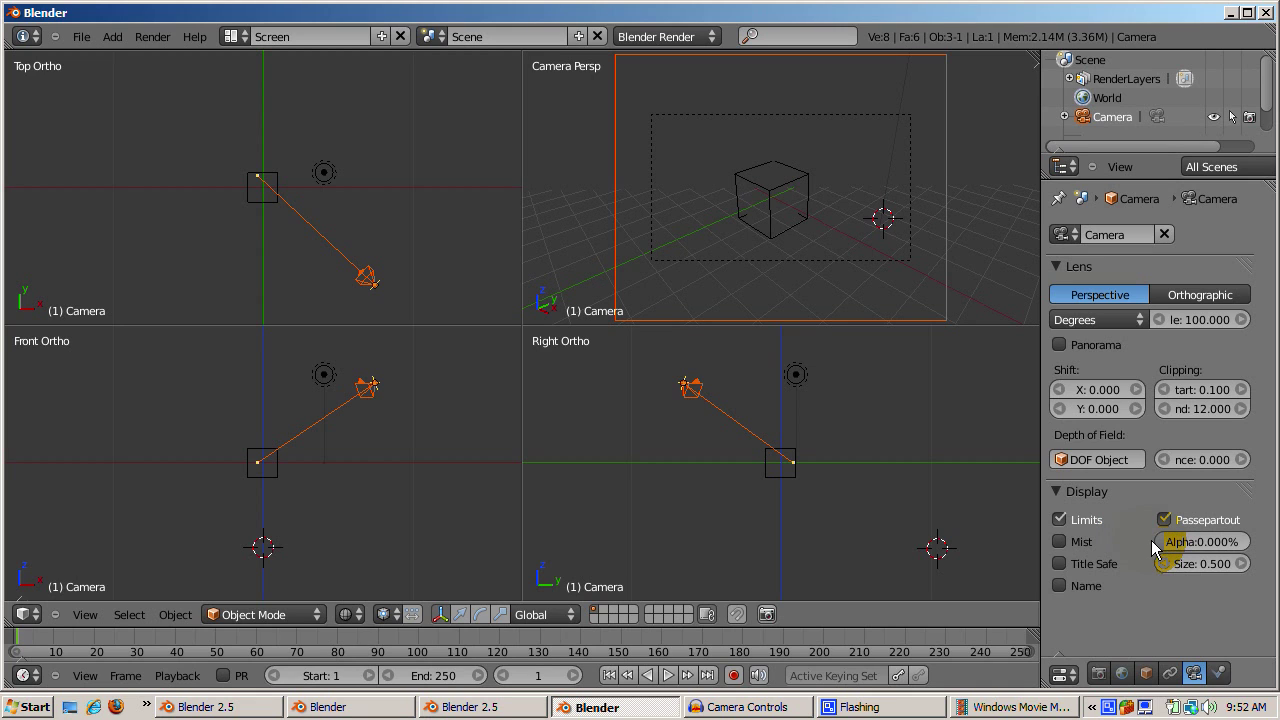
drag(1171, 549, 1277, 535)
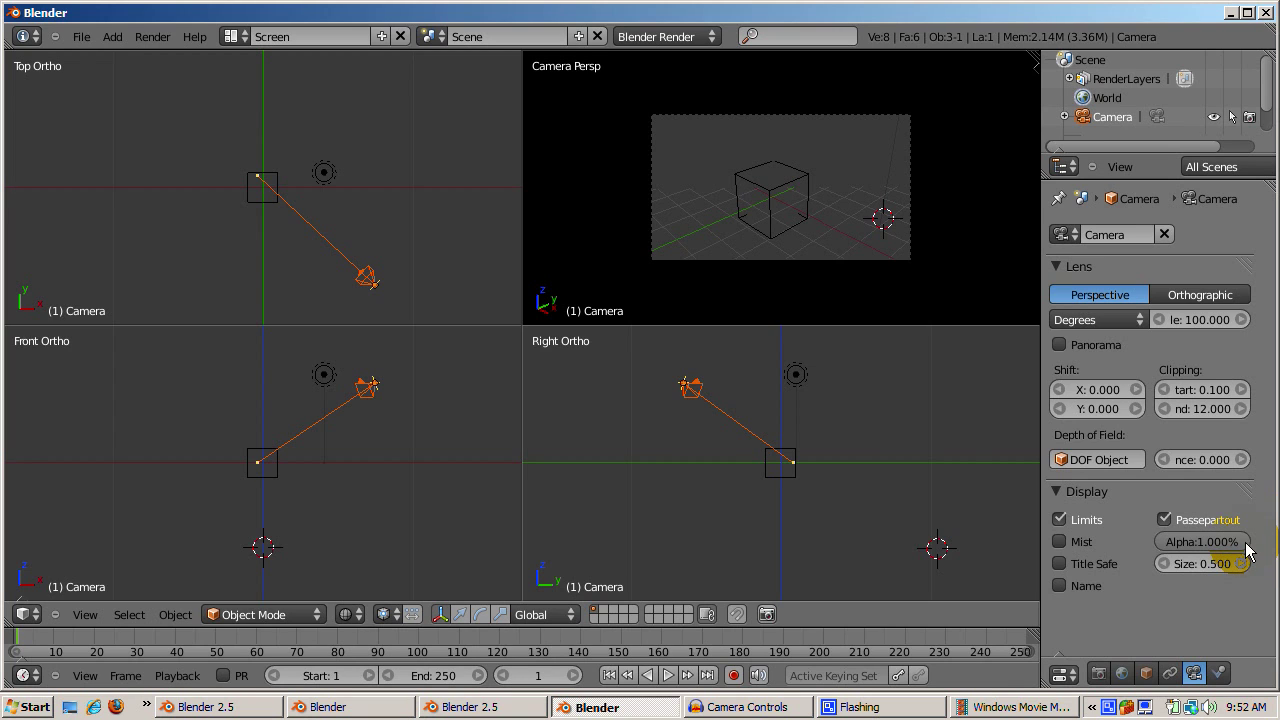
drag(1248, 545, 1218, 540)
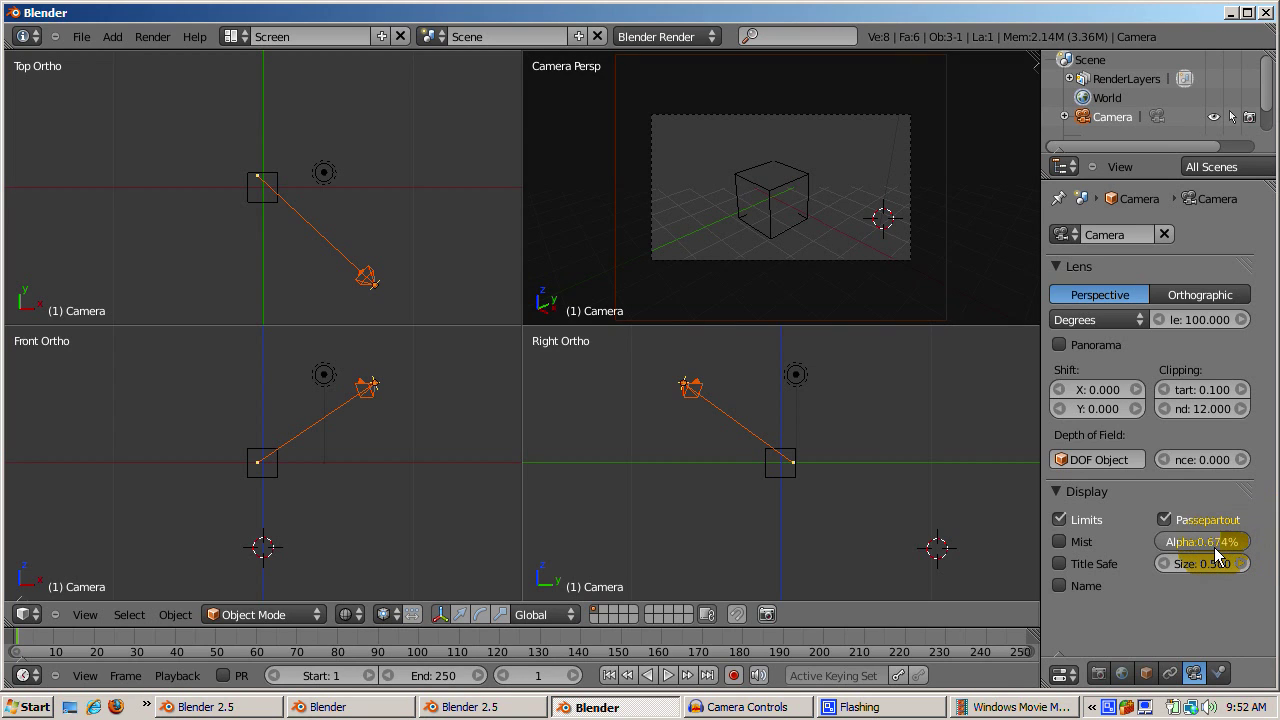
click(1220, 550)
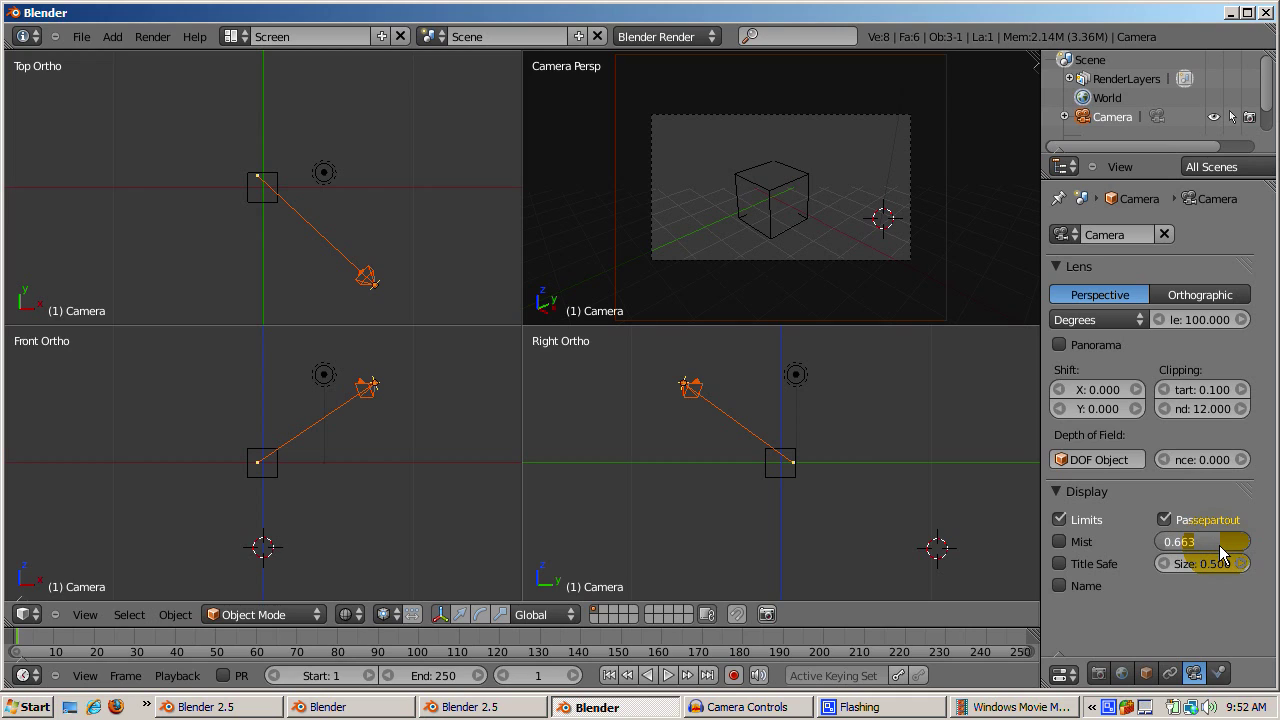
text(.5)
key(Return)
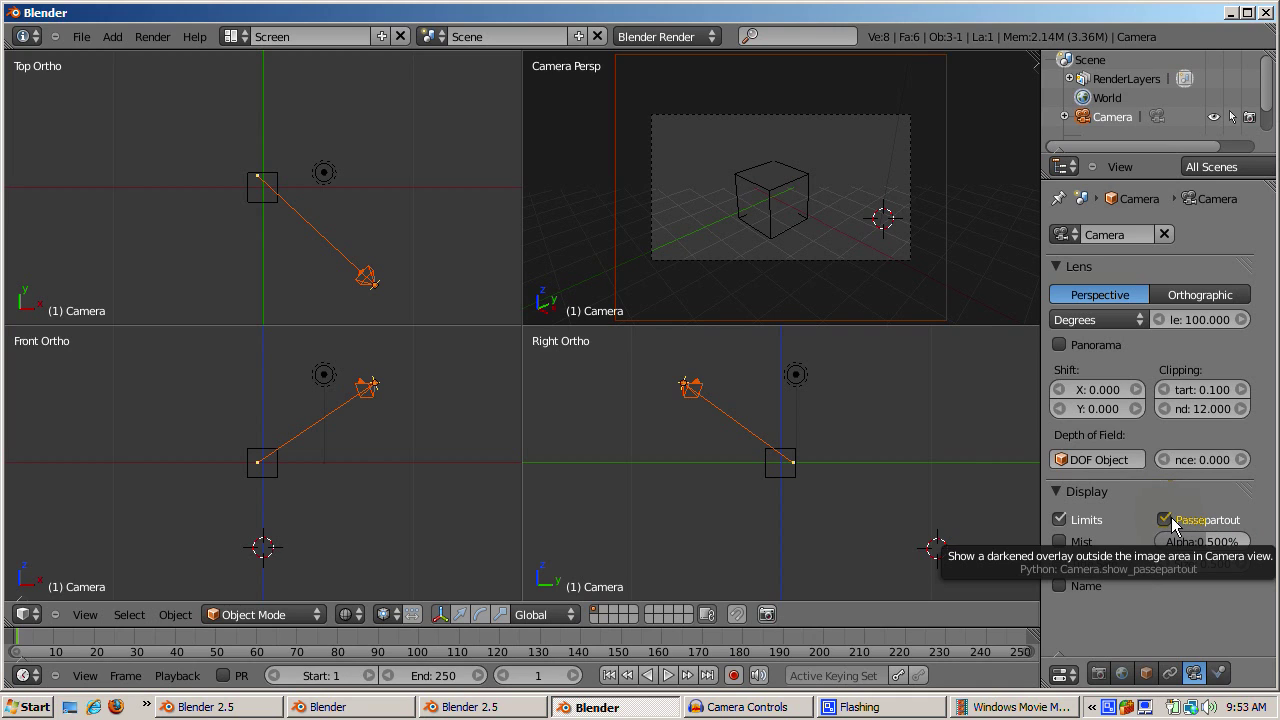
click(1060, 564)
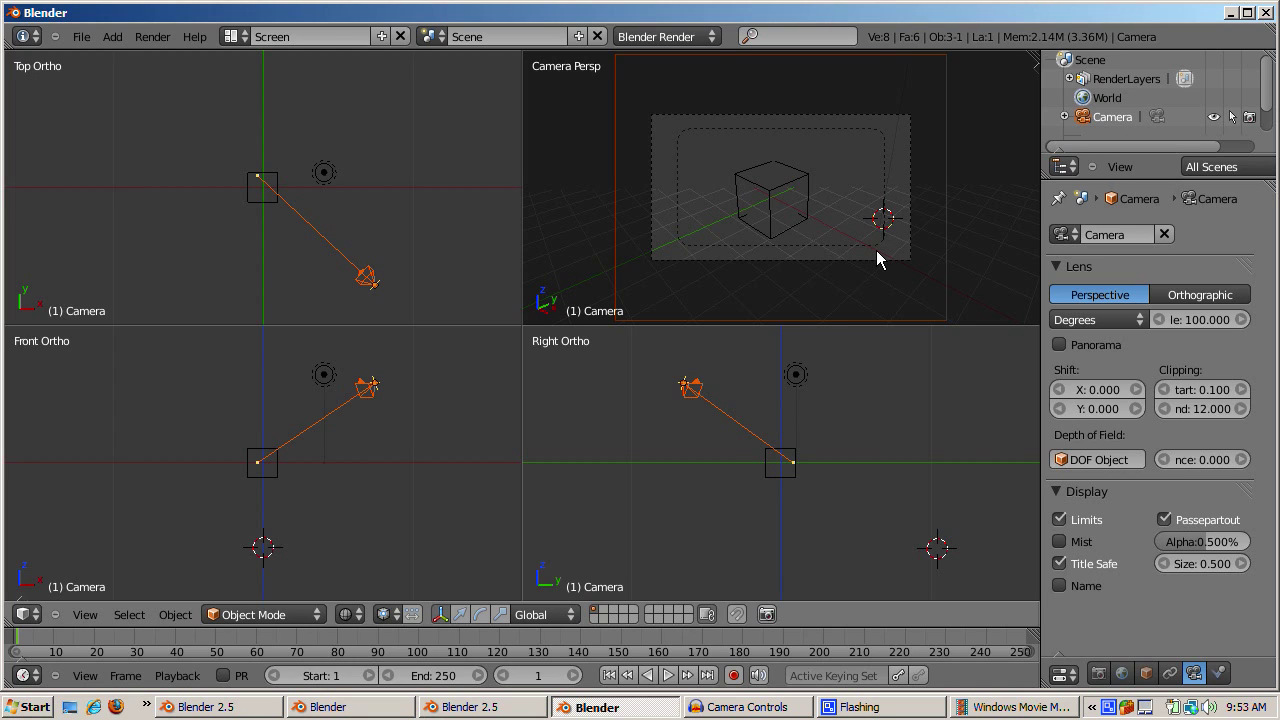
click(1060, 564)
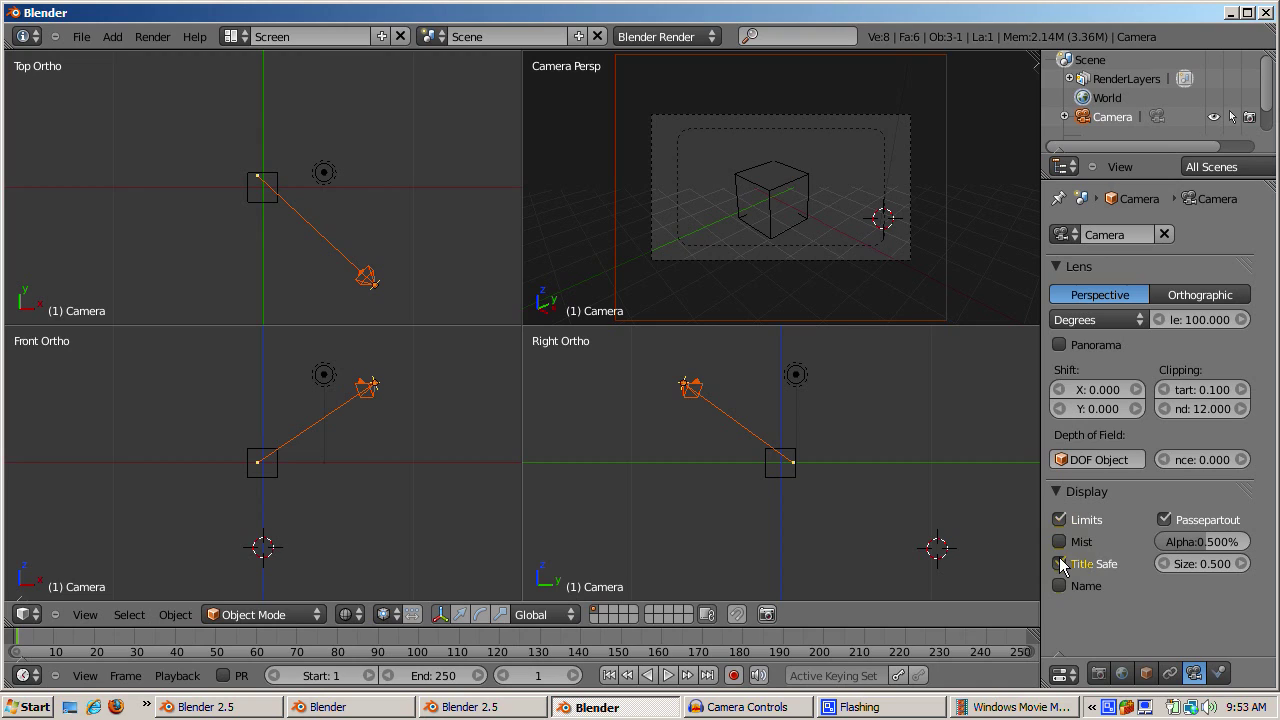
click(1060, 564)
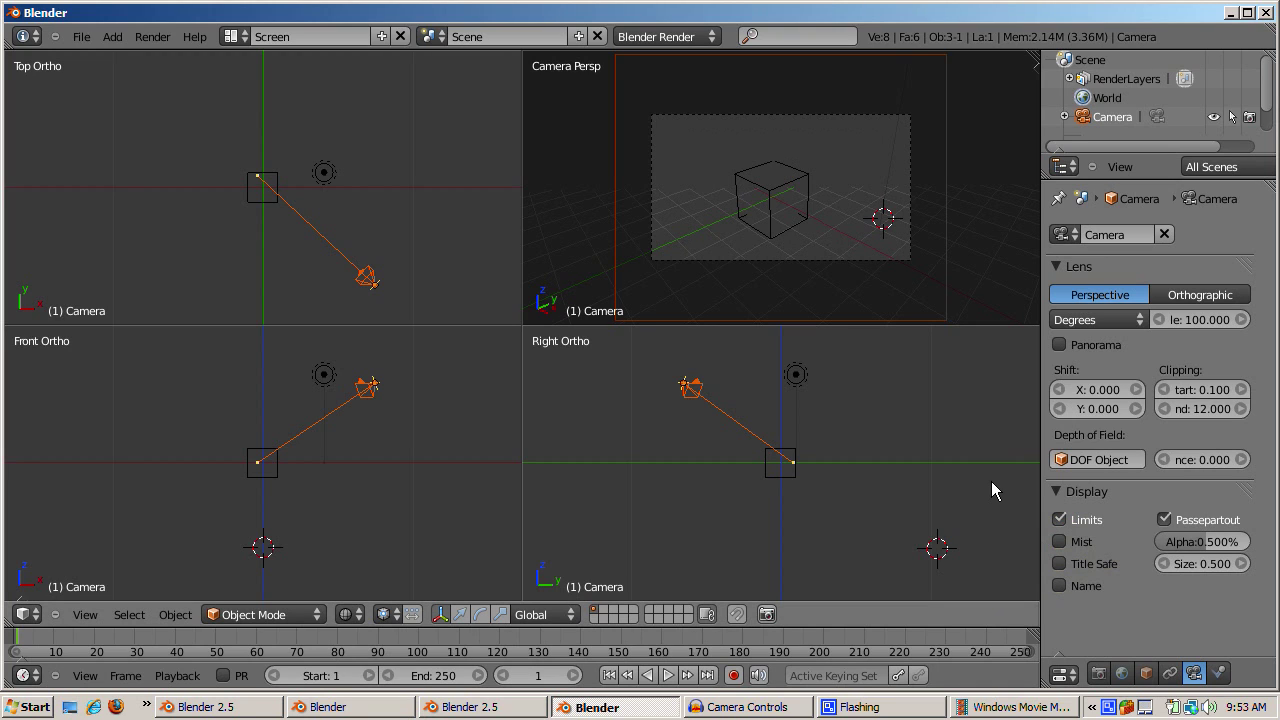
Select the cube and move it up and to the left in the frame
right_click(777, 190)
key(g)
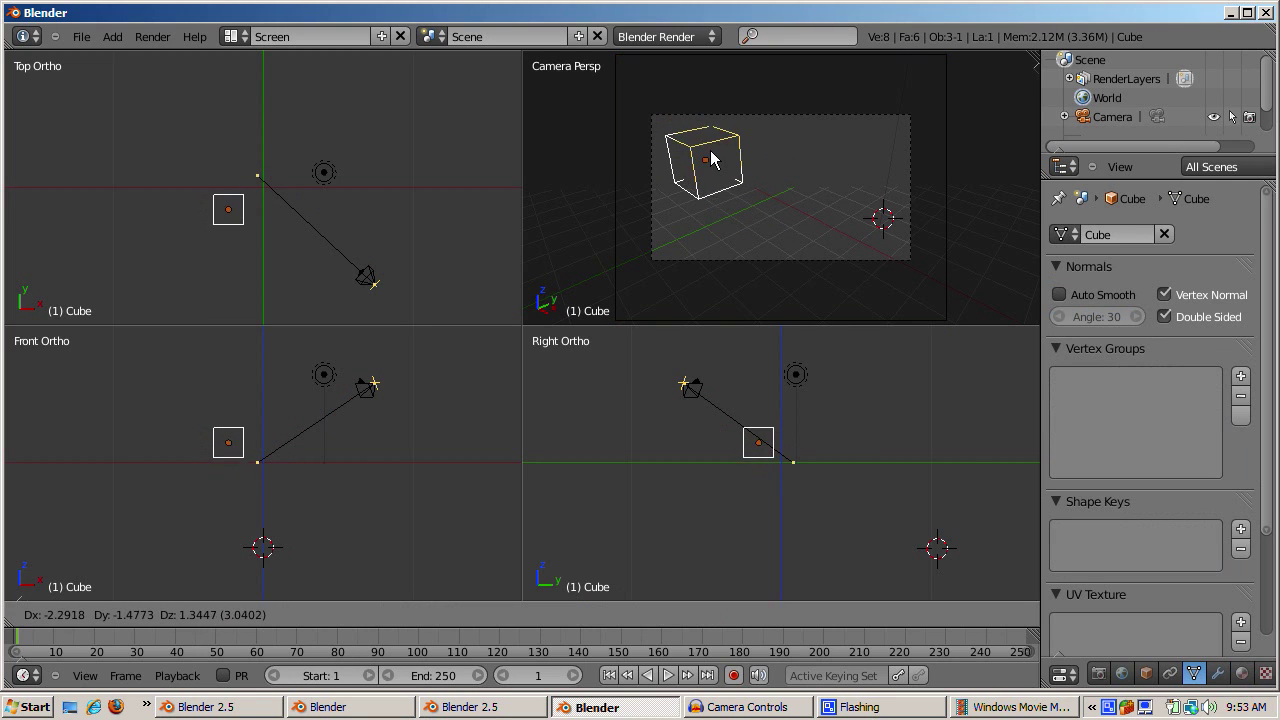
click(711, 167)
Test-render the new composition, then select the camera
key(F12)
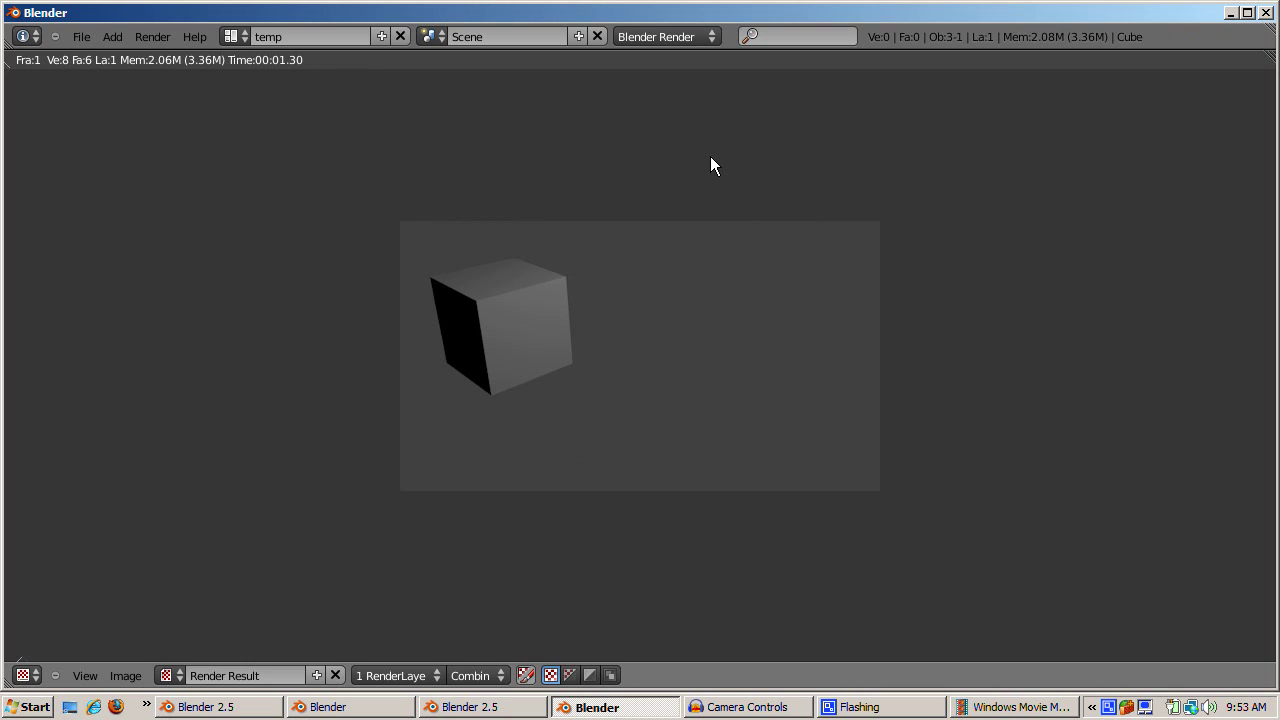
key(Escape)
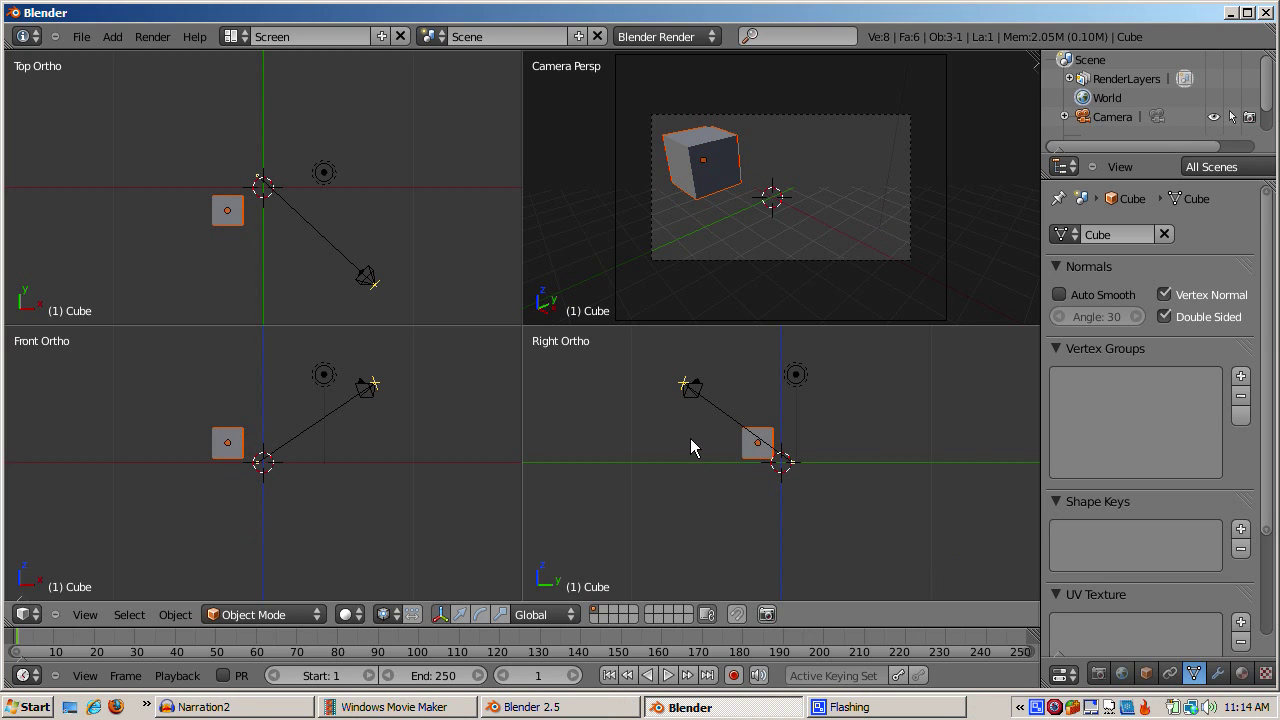
right_click(690, 390)
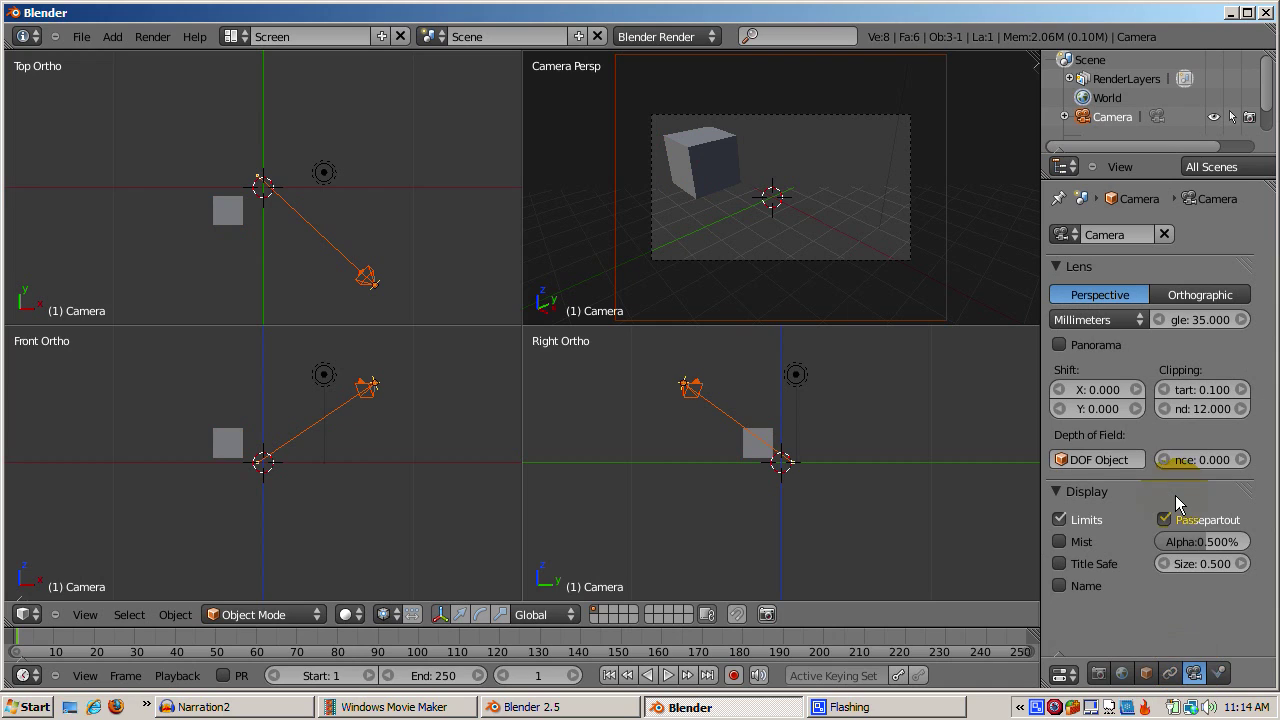
click(1137, 391)
click(1137, 391)
click(1137, 391)
click(1137, 391)
click(1137, 391)
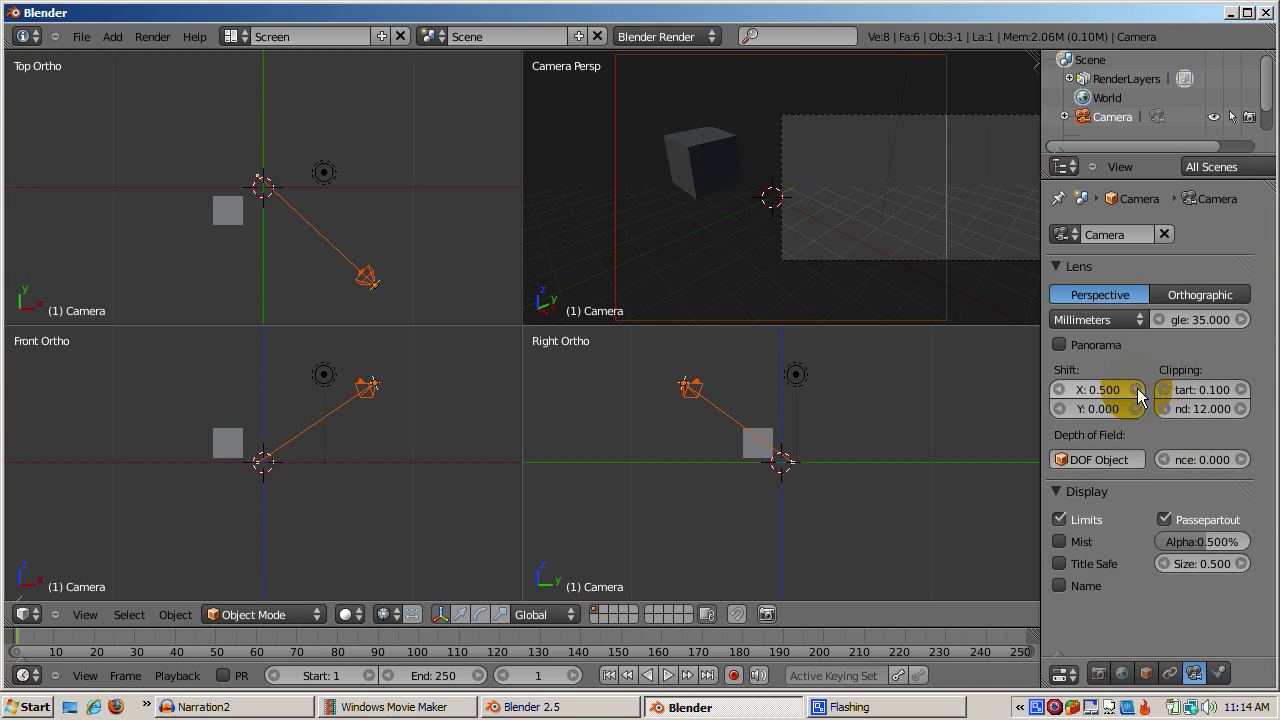
click(1060, 390)
click(1060, 390)
click(1060, 390)
click(1060, 390)
click(1060, 390)
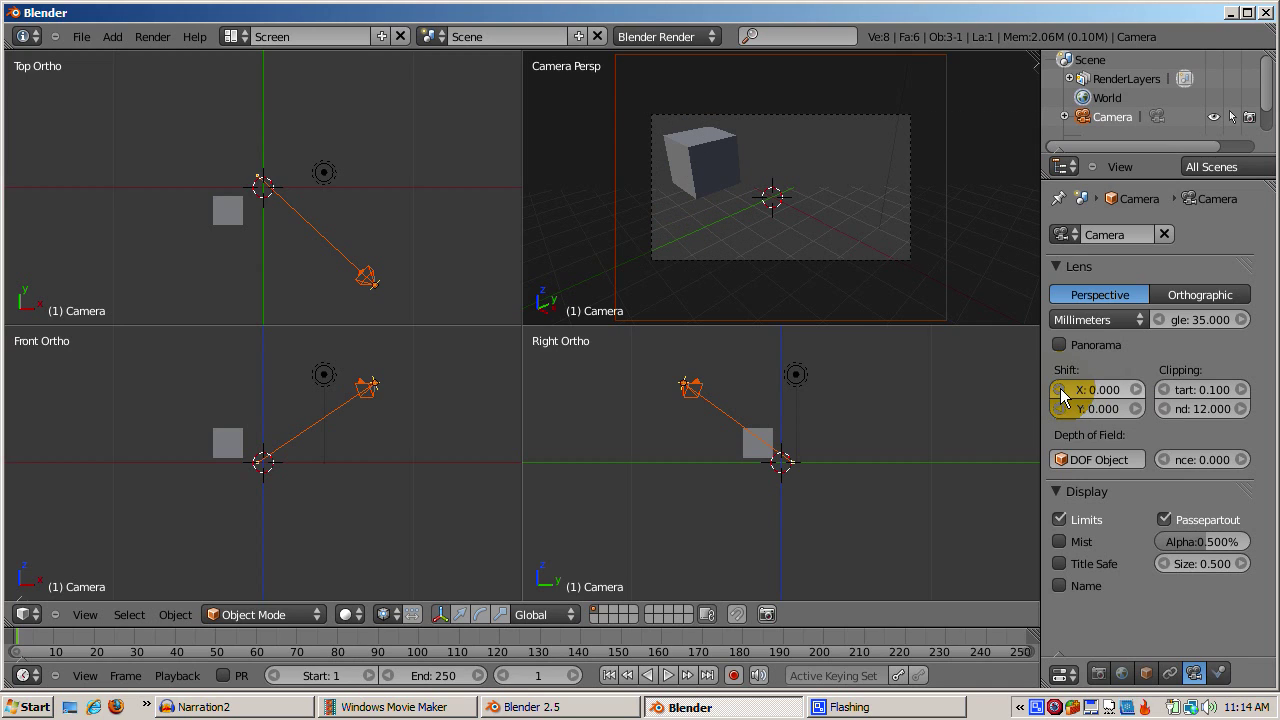
click(1136, 409)
click(1136, 409)
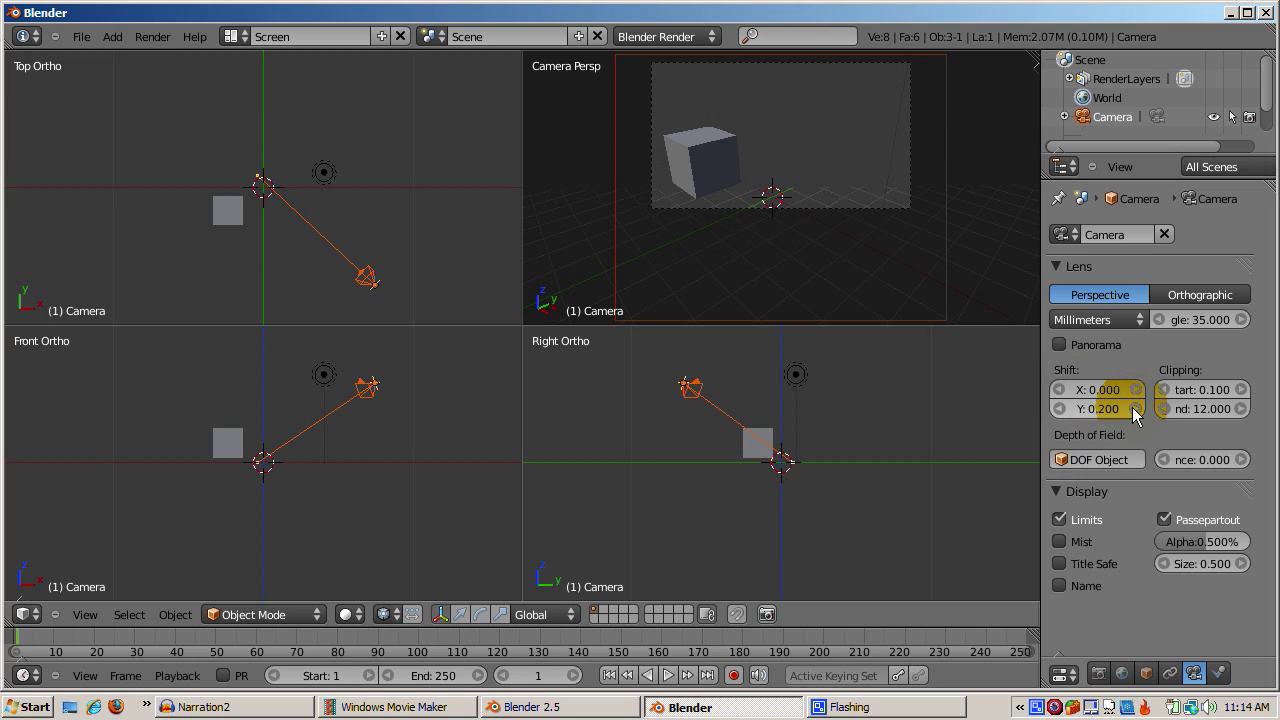
click(1063, 408)
click(1063, 408)
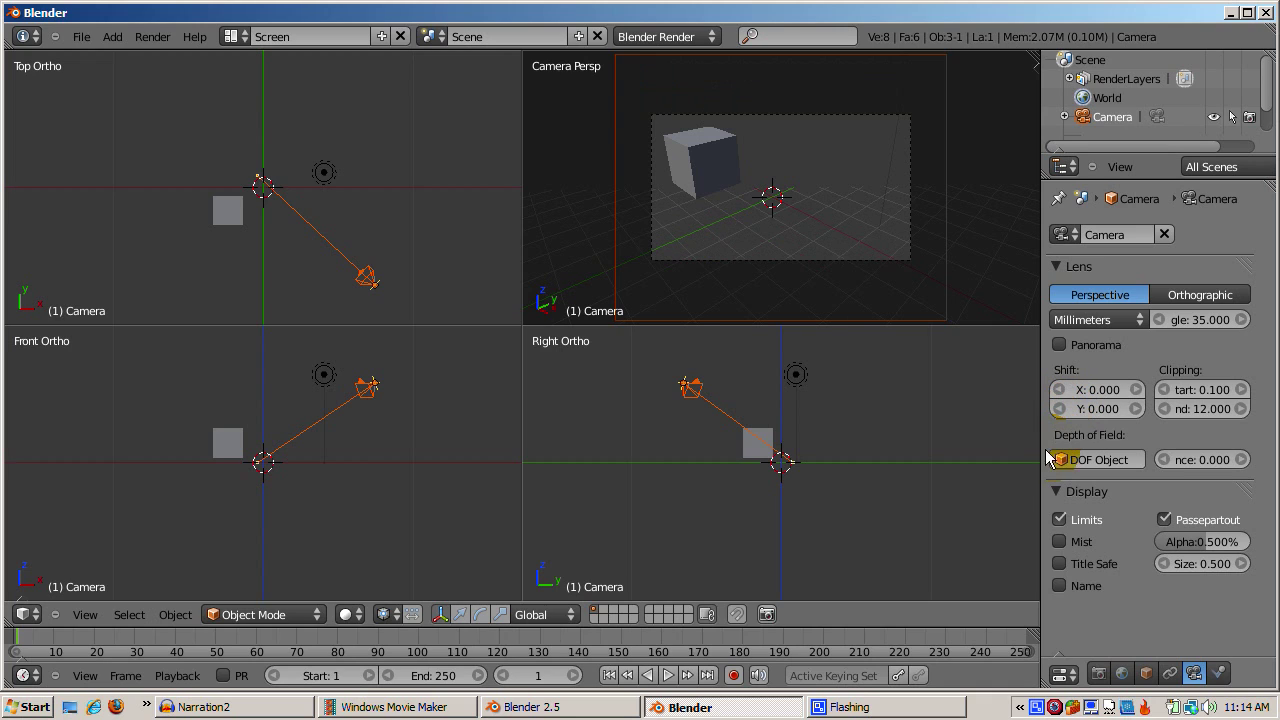
Turn on the camera's Name display and step its display Size up to 1.800
click(1059, 586)
click(1240, 564)
click(1240, 564)
click(1240, 564)
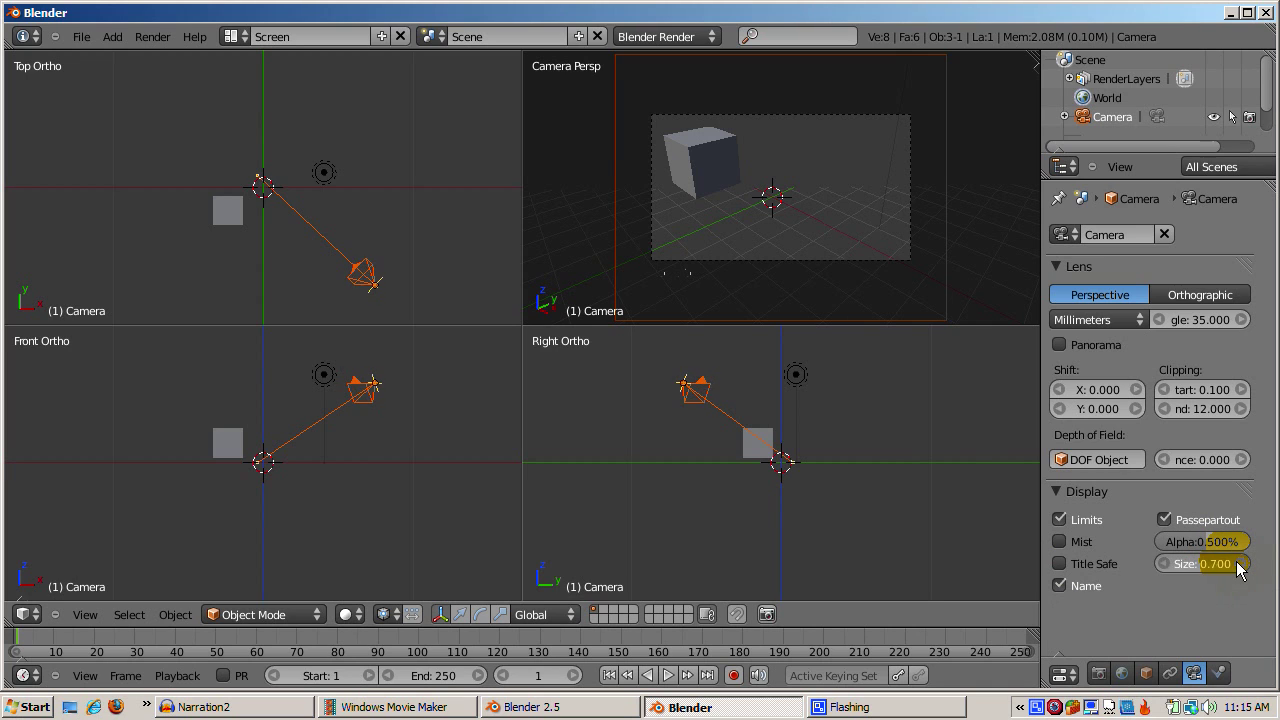
click(1239, 564)
click(1239, 564)
click(1238, 564)
click(1238, 564)
click(1237, 564)
click(1237, 564)
click(1237, 564)
click(1237, 564)
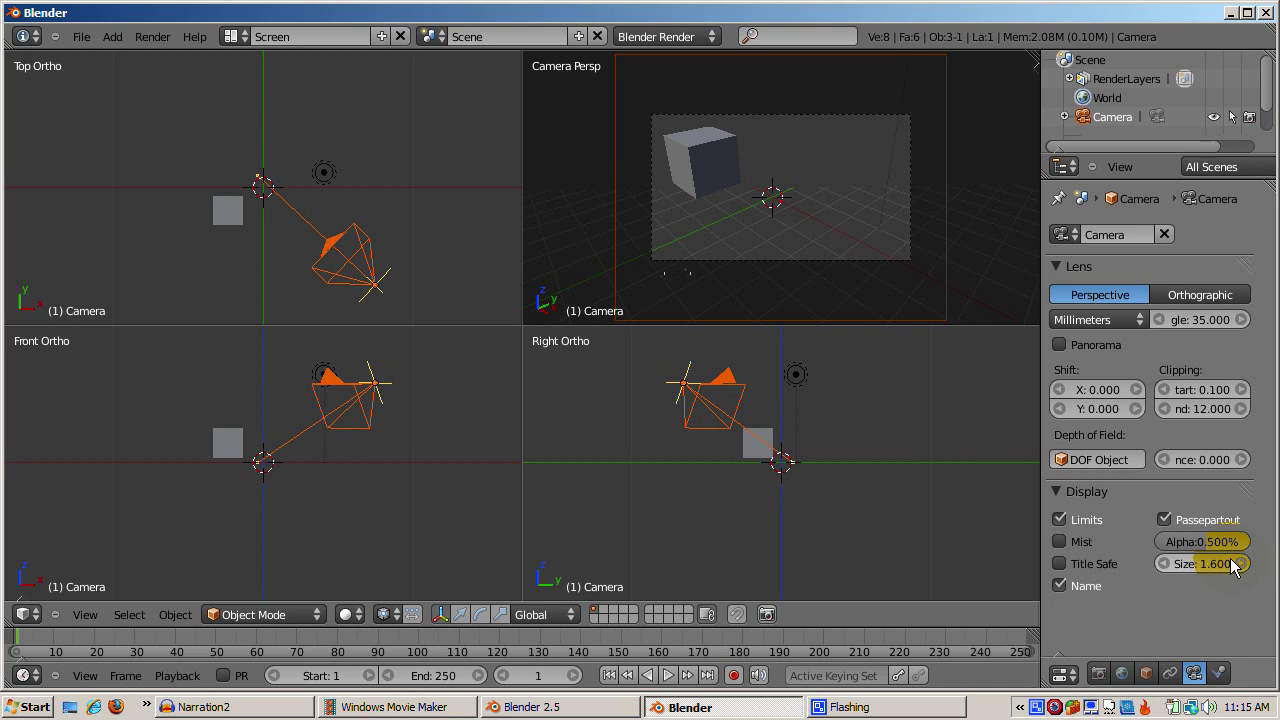
click(1238, 565)
click(1239, 566)
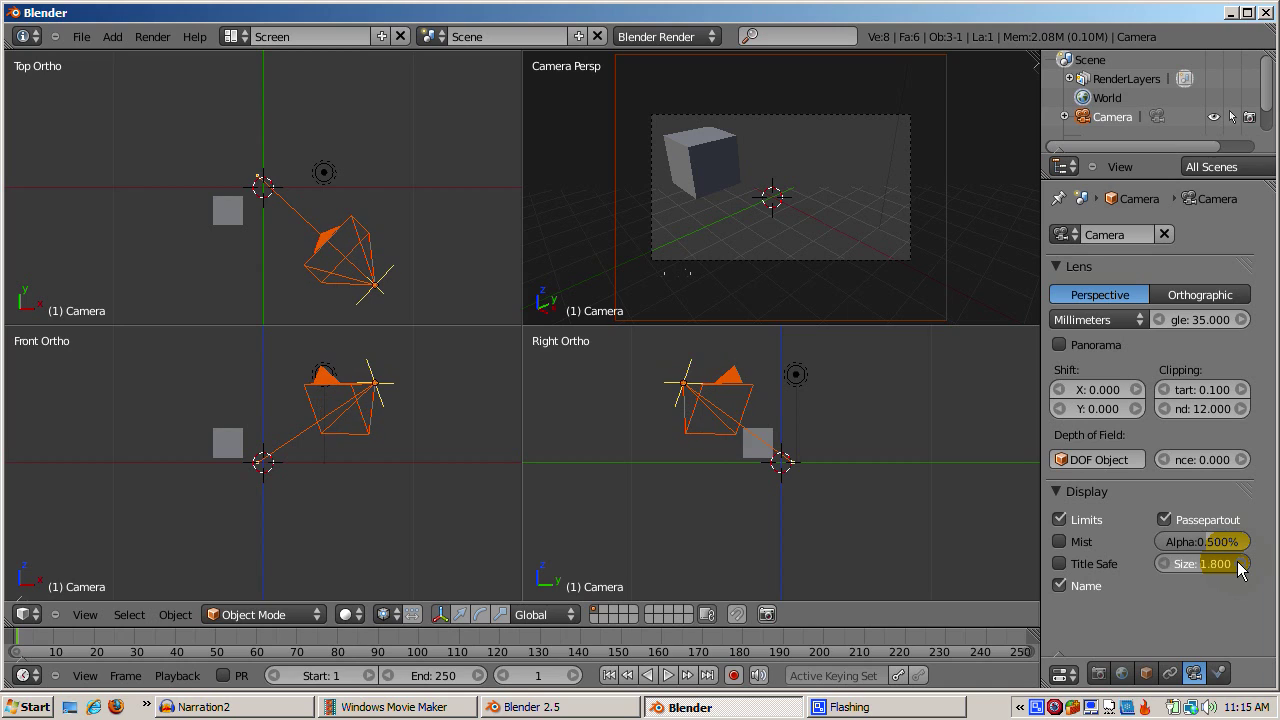
Step the camera's display Size back down to 0.500
click(1162, 561)
click(1163, 561)
click(1163, 561)
click(1163, 561)
click(1163, 561)
click(1163, 561)
click(1163, 561)
click(1163, 561)
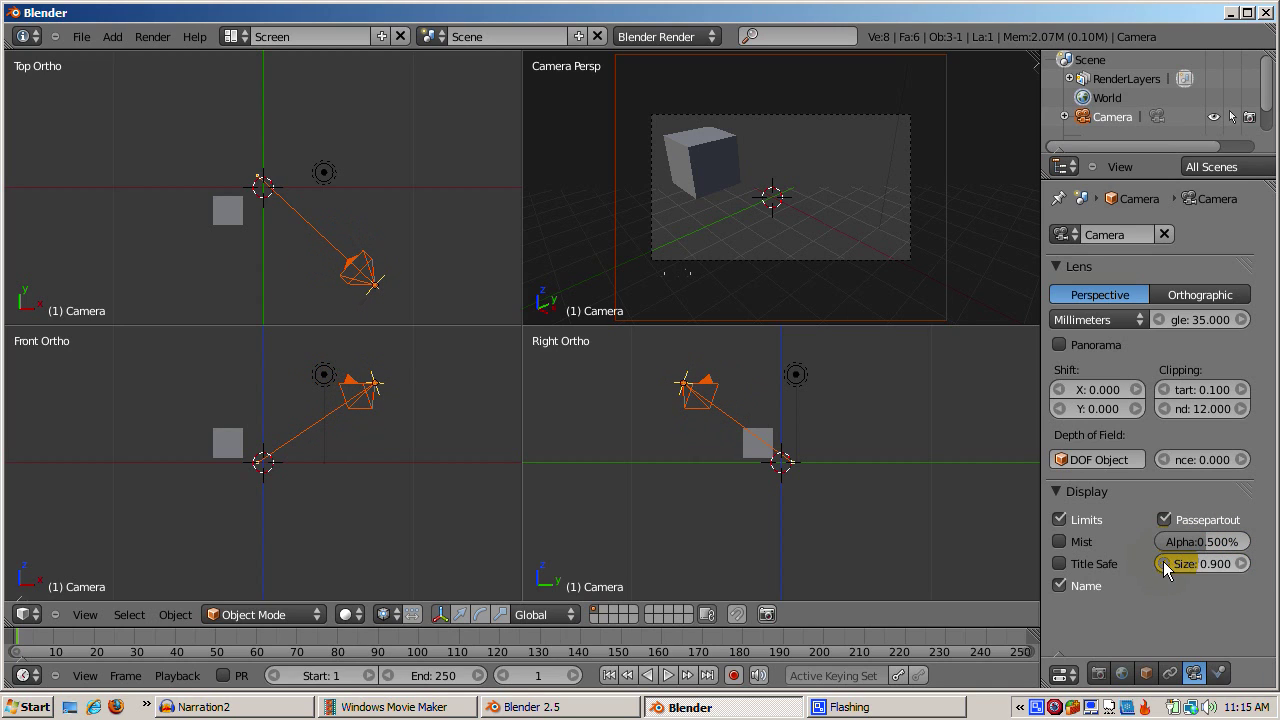
click(1163, 561)
click(1163, 561)
click(1163, 561)
click(1163, 561)
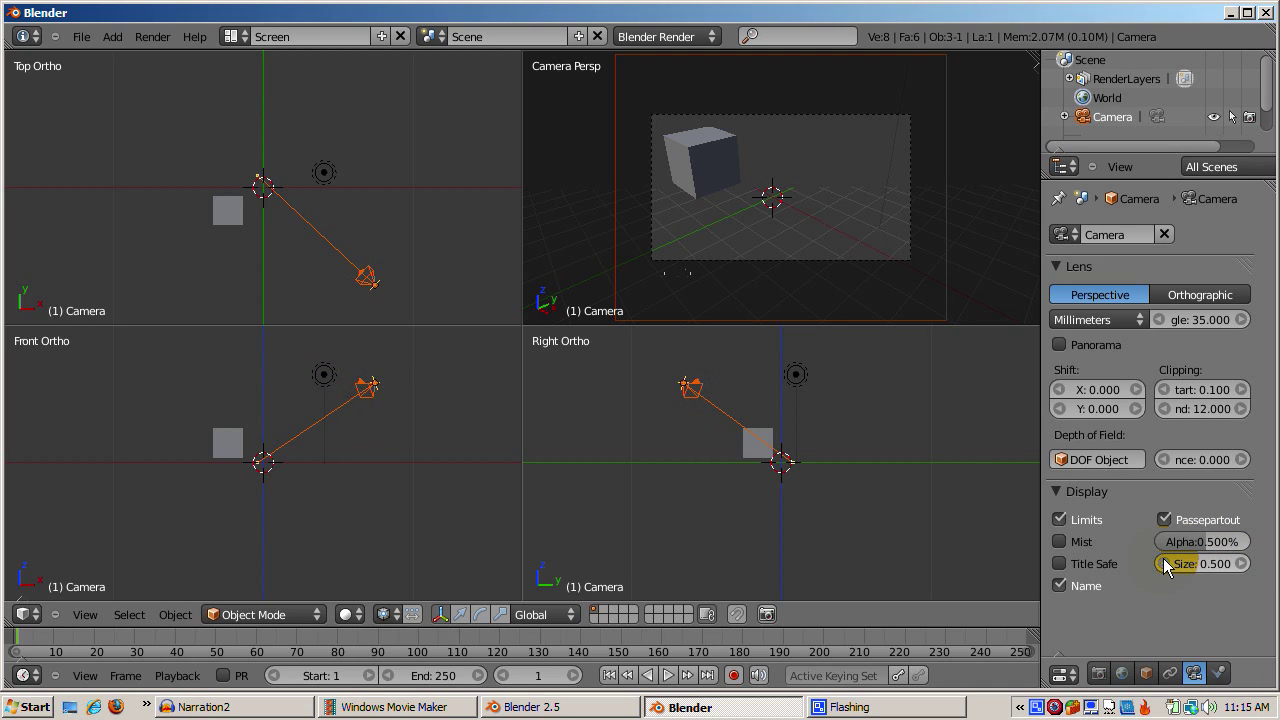
click(1163, 561)
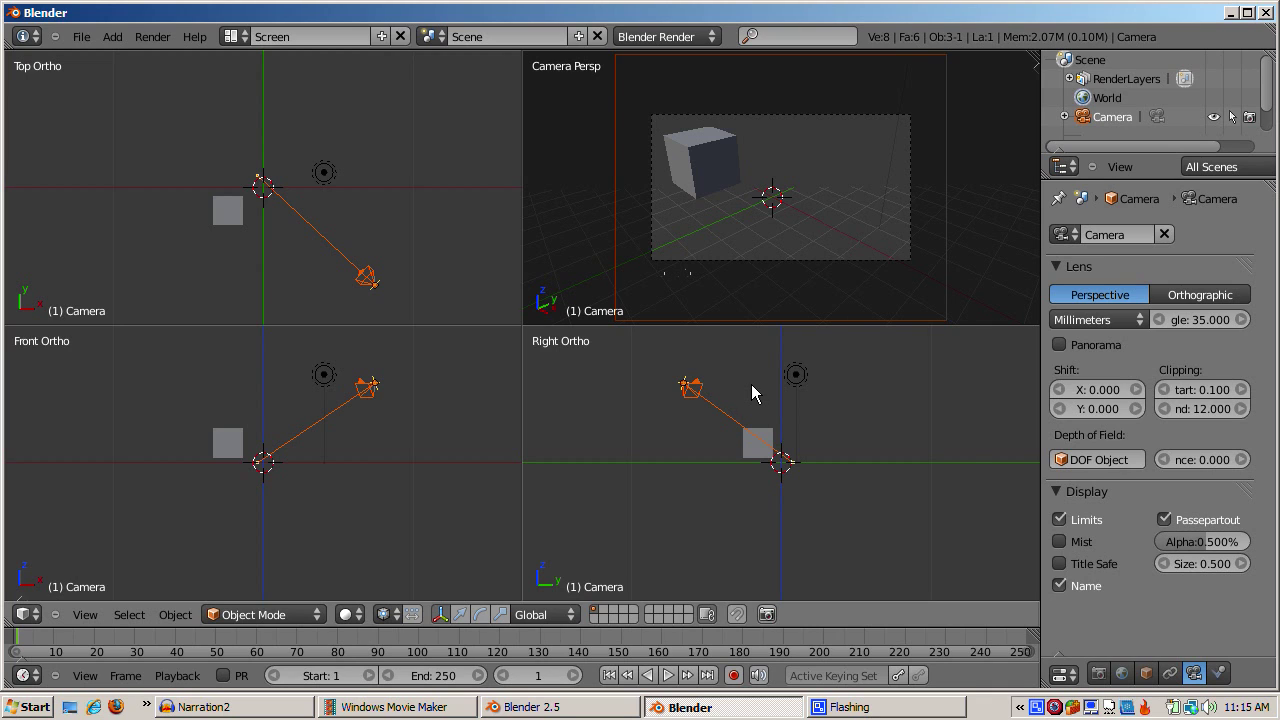
Duplicate the camera with Shift+D and drop Camera.001 just beside the original
key(shift+d)
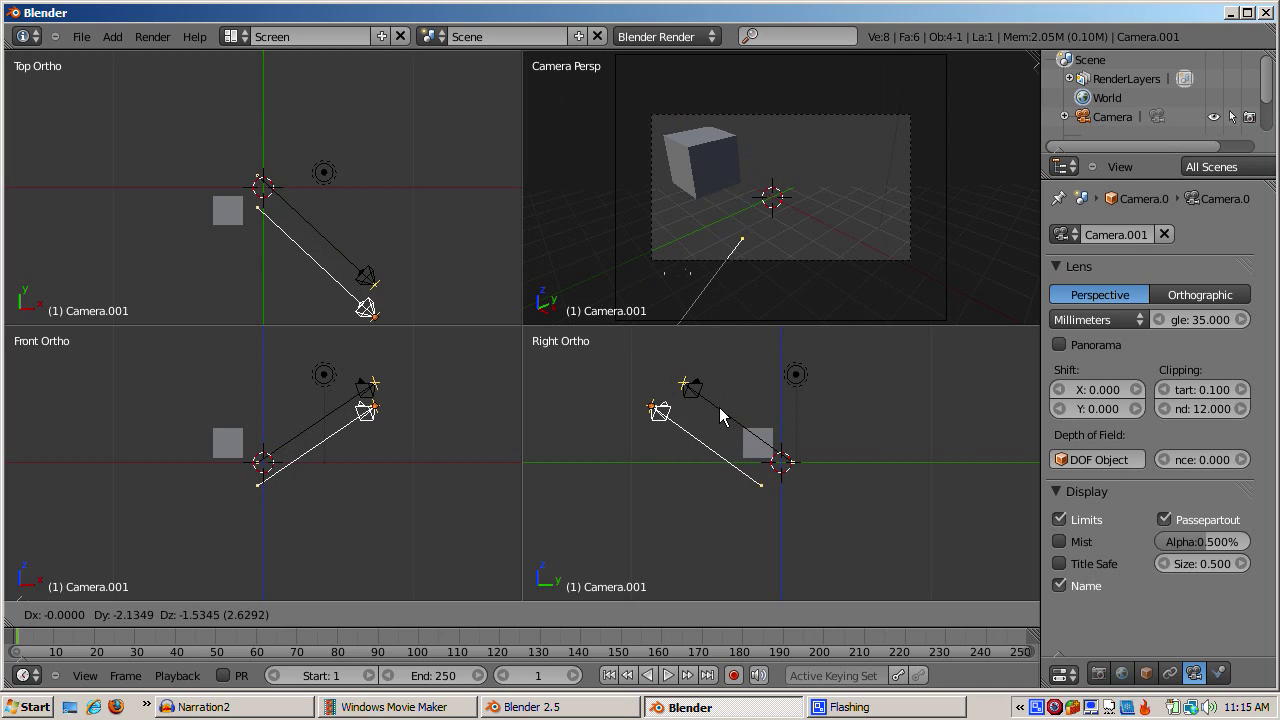
click(718, 408)
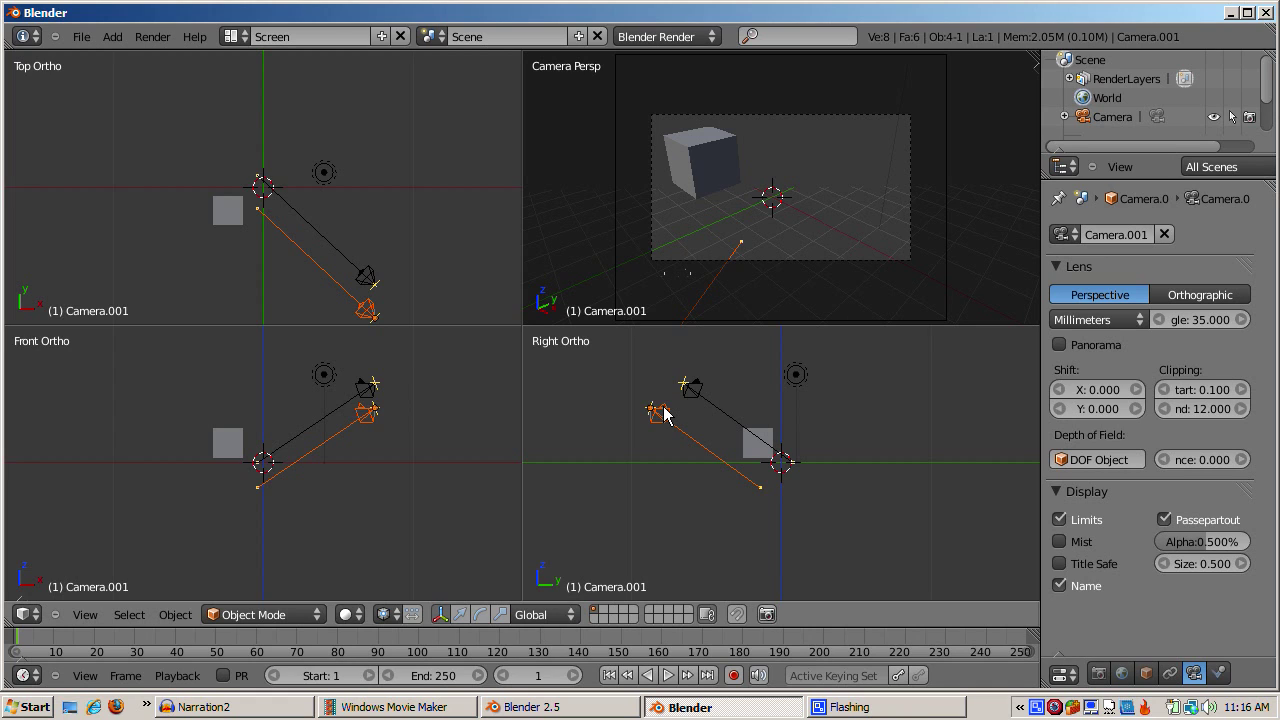
Enable the new camera's mist display and move the cube onto the 3D cursor
click(1060, 541)
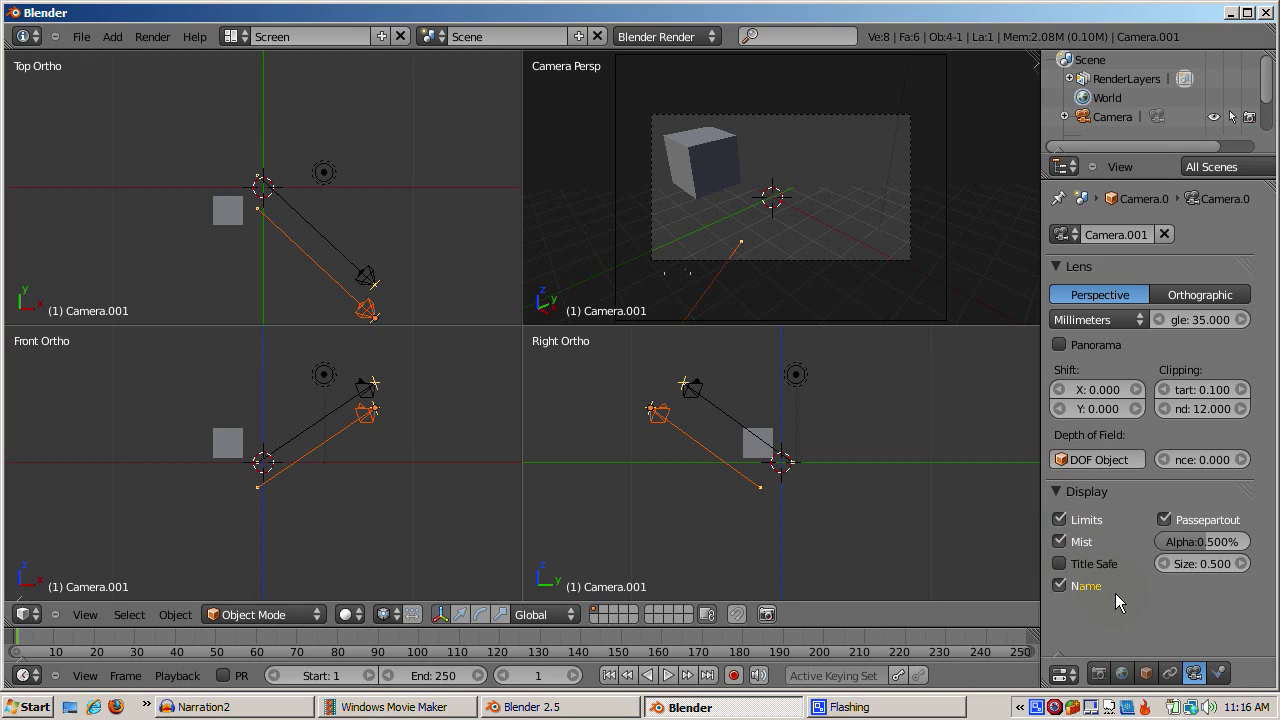
click(1122, 673)
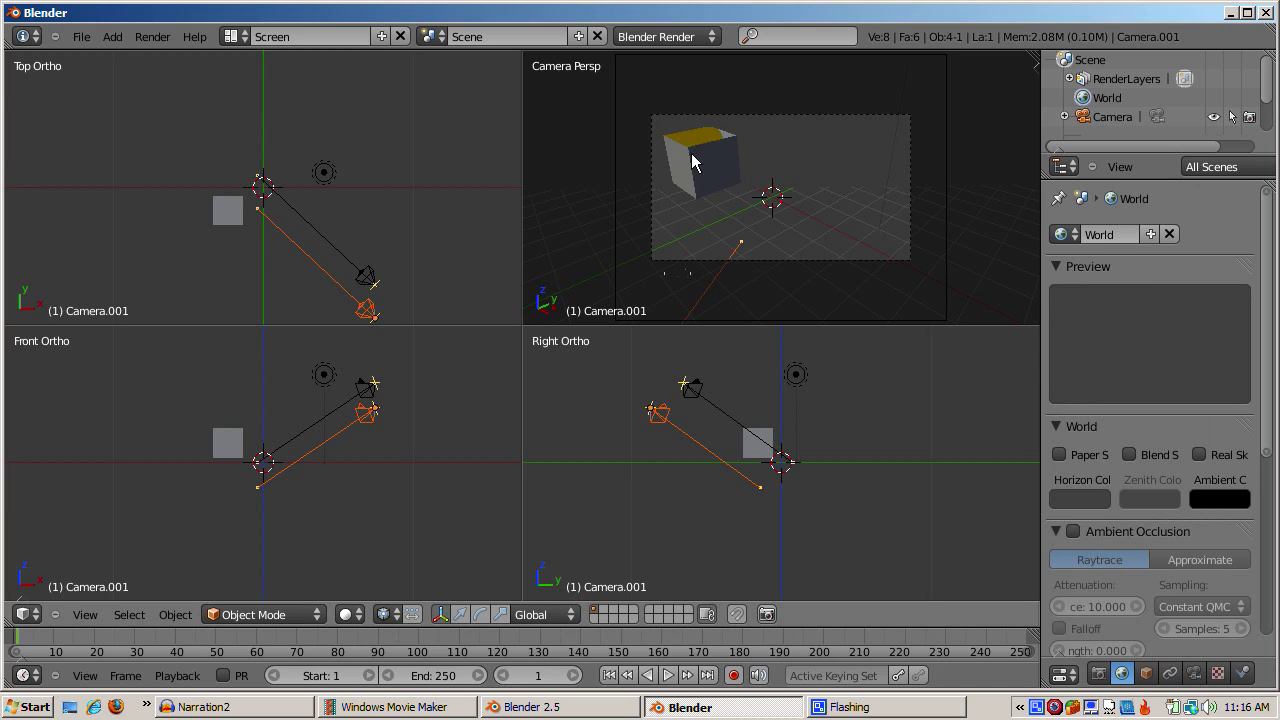
right_click(705, 183)
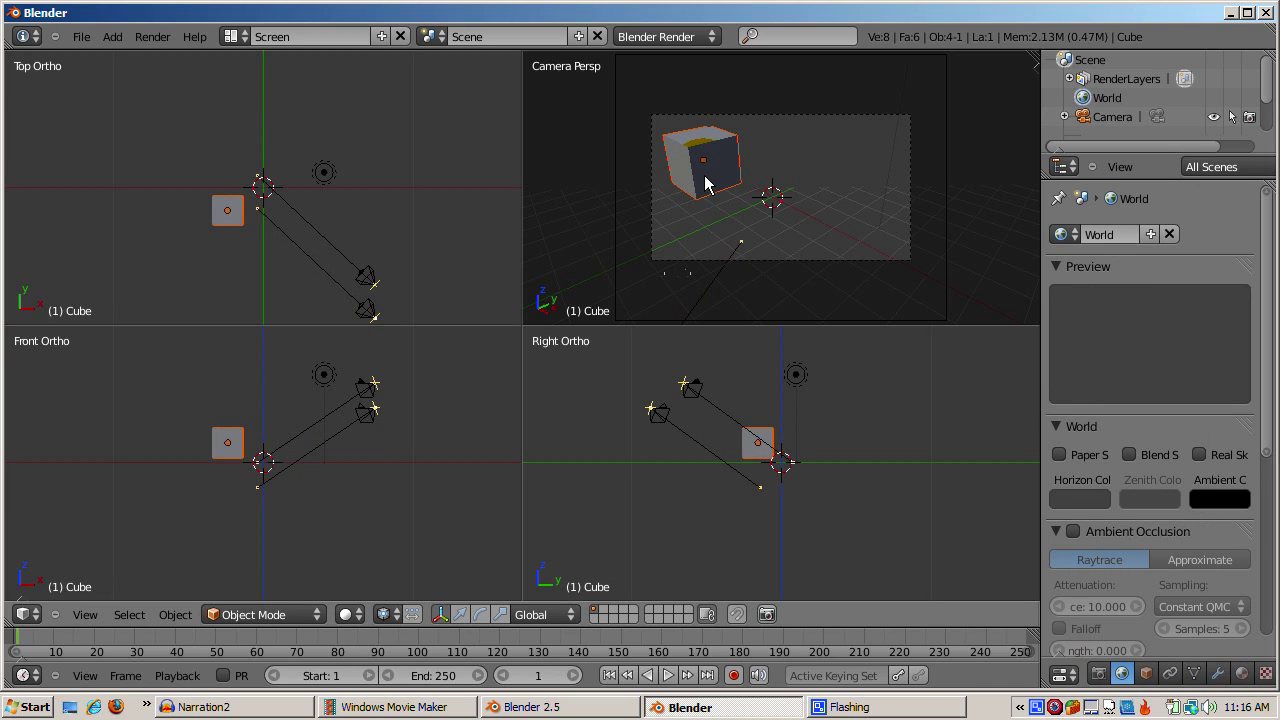
key(g)
click(752, 220)
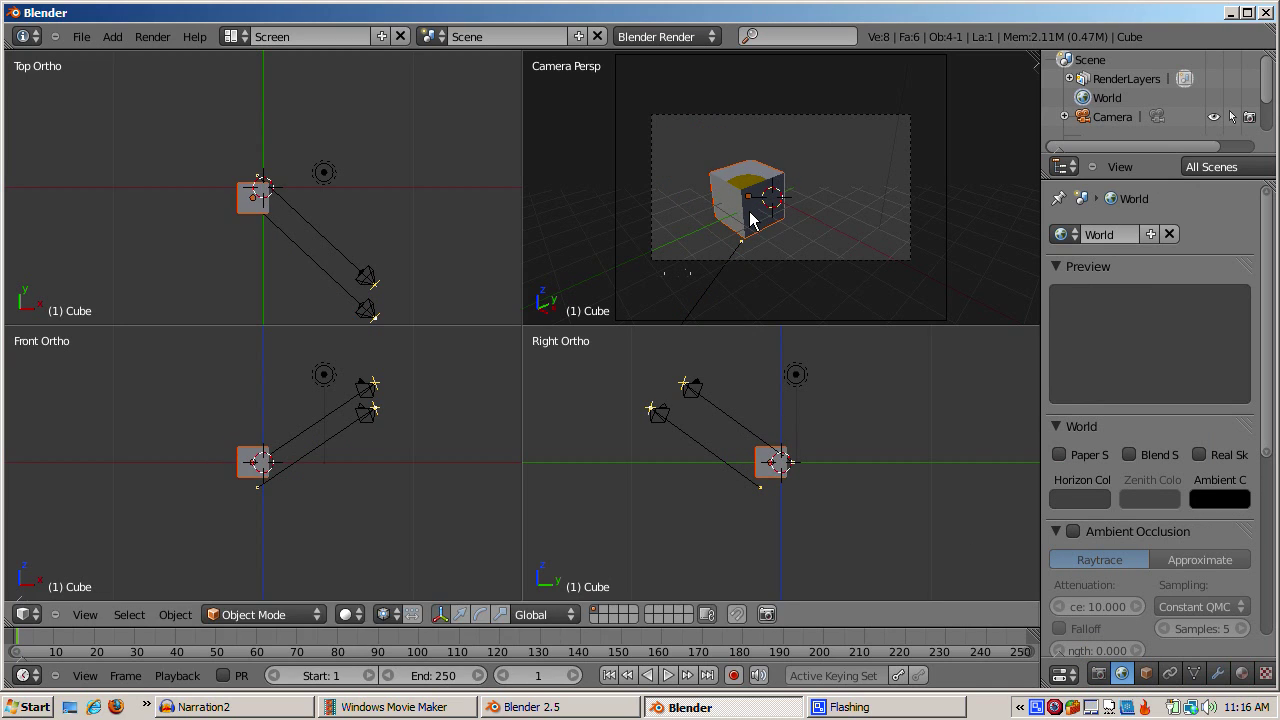
Turn on world mist with start 1 and depth 11, and render a test image
click(1056, 537)
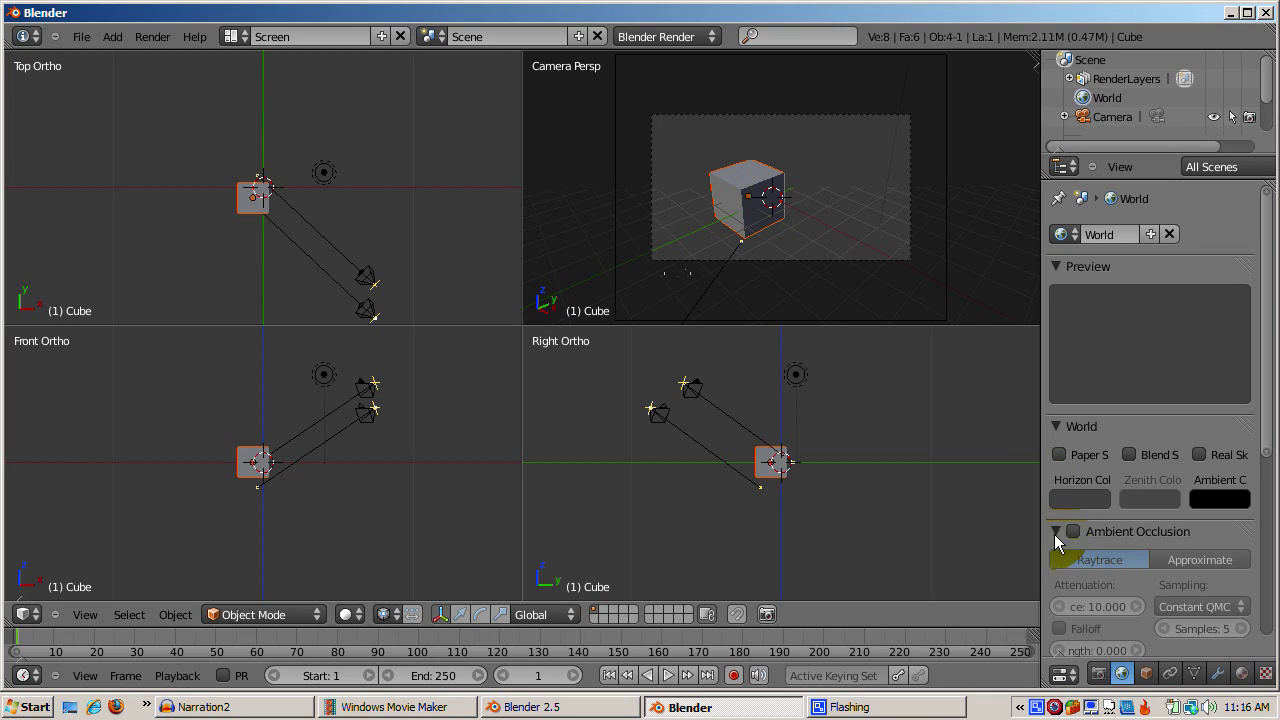
click(1073, 555)
click(1097, 555)
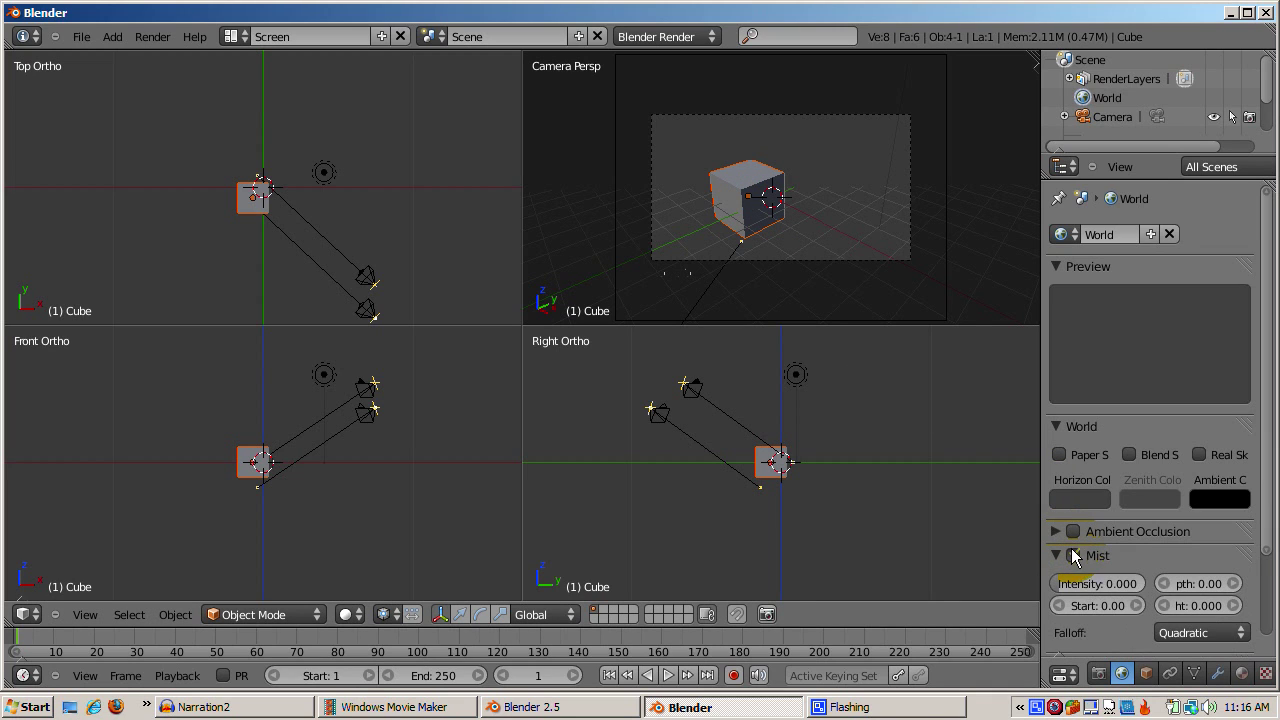
click(1113, 607)
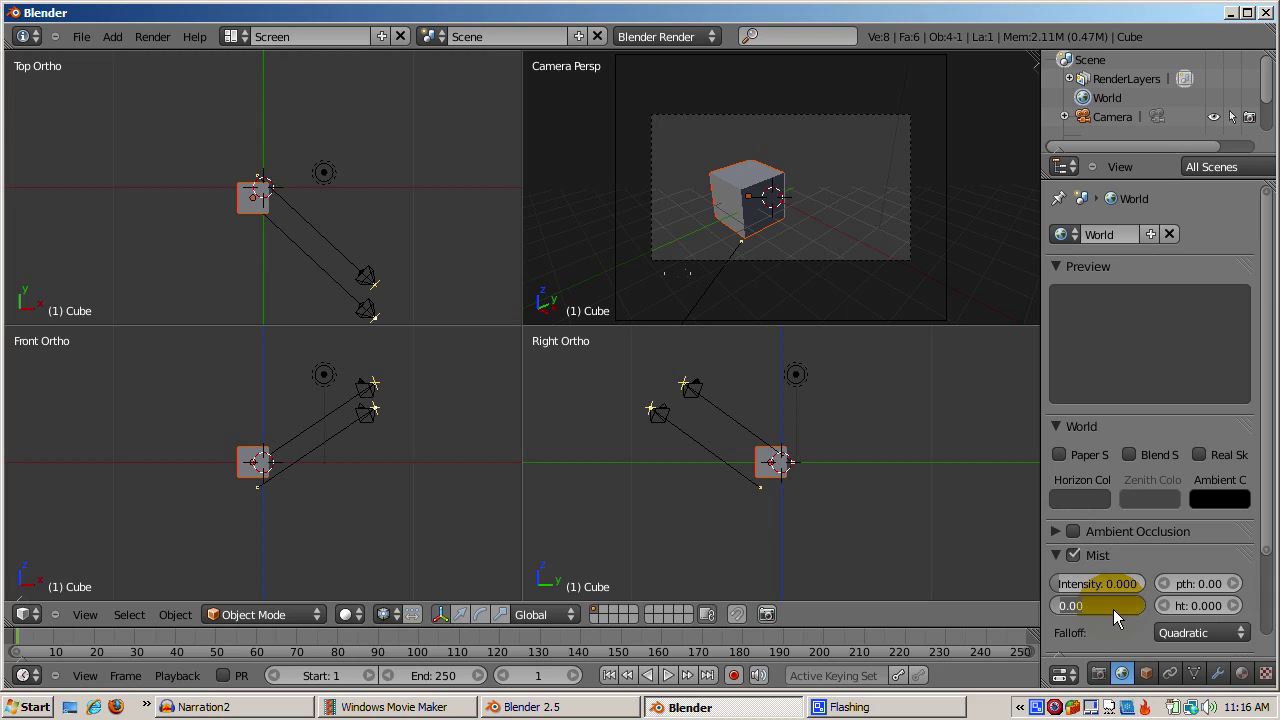
text(1)
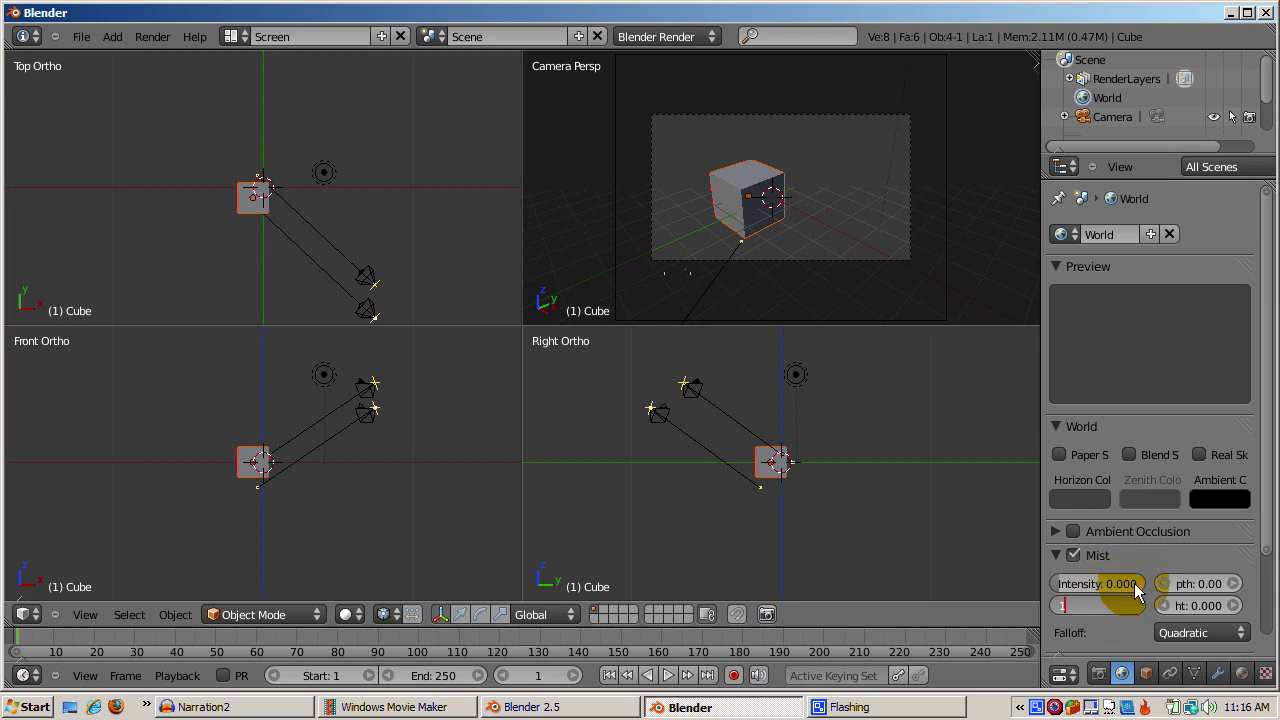
click(1209, 586)
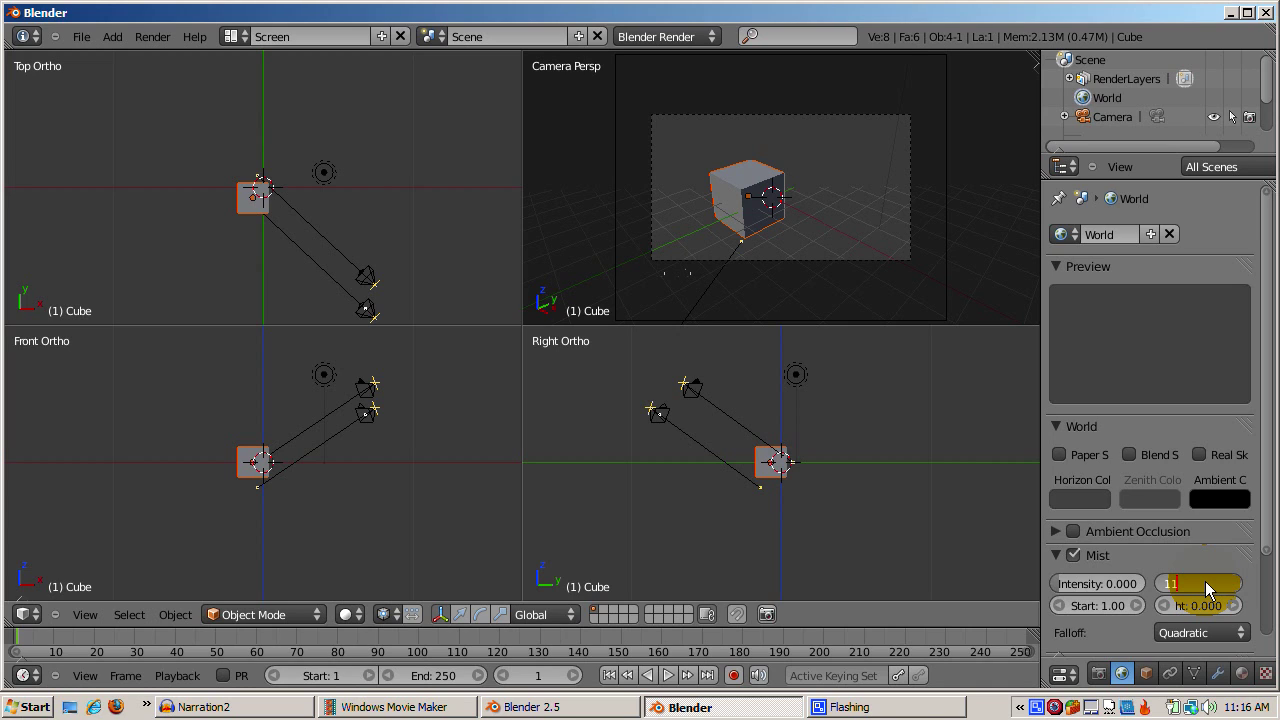
key(Return)
key(F12)
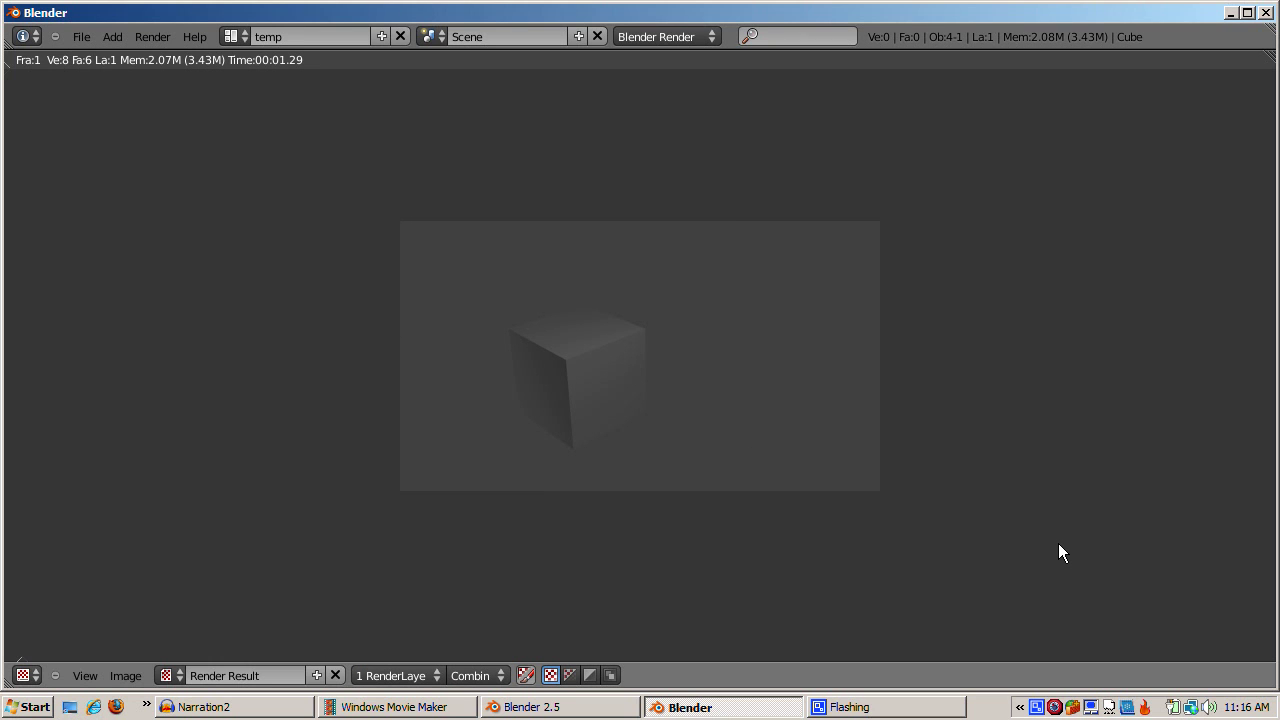
key(Escape)
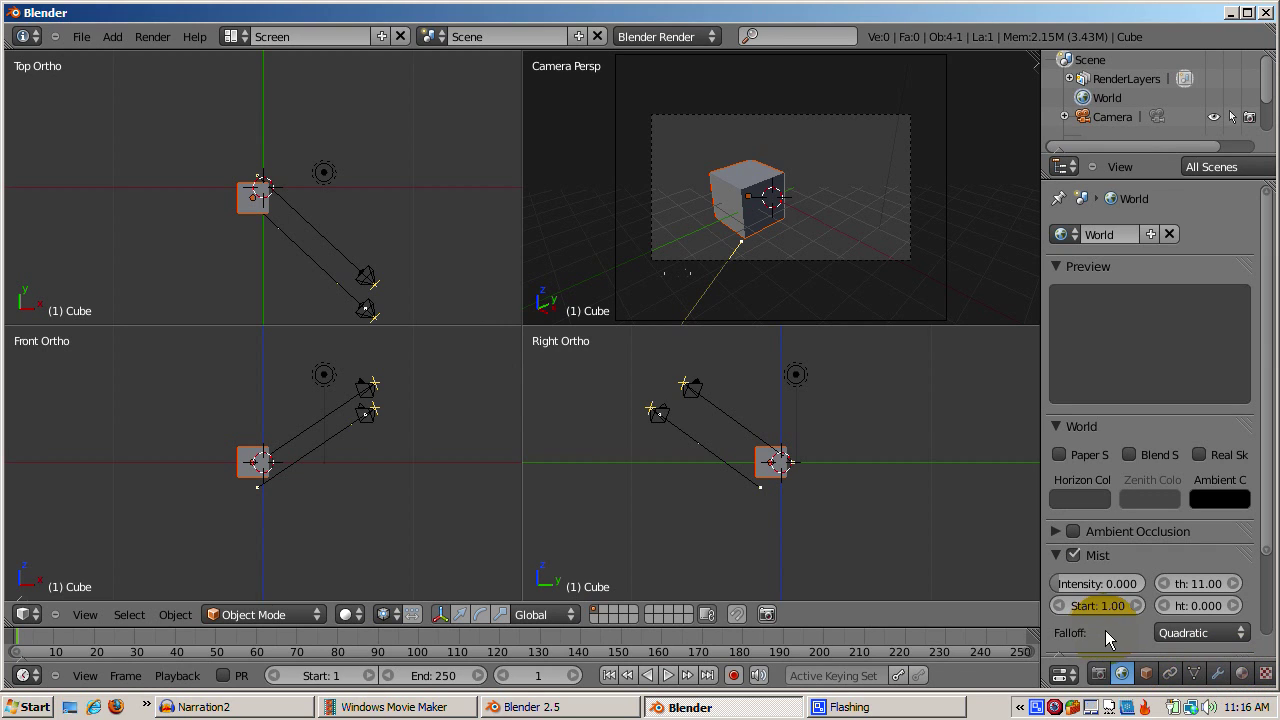
Make the original camera's depth of field focus on the Cube object
right_click(700, 388)
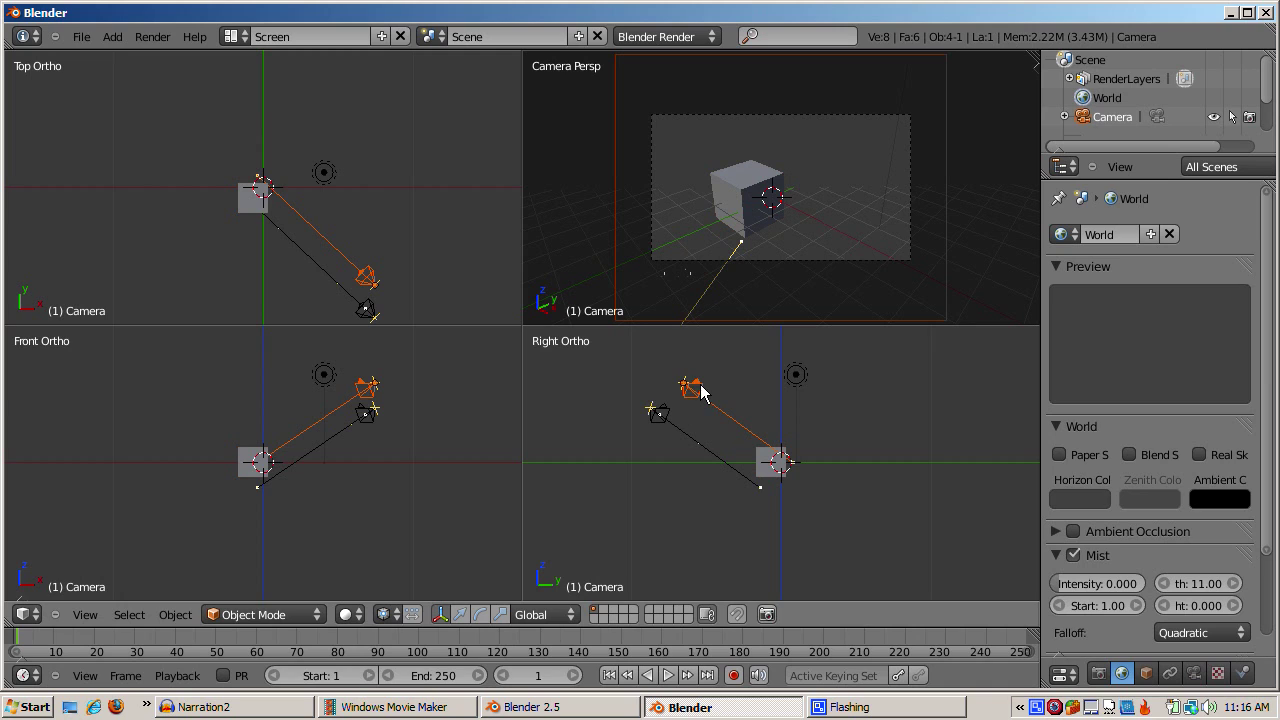
click(1194, 672)
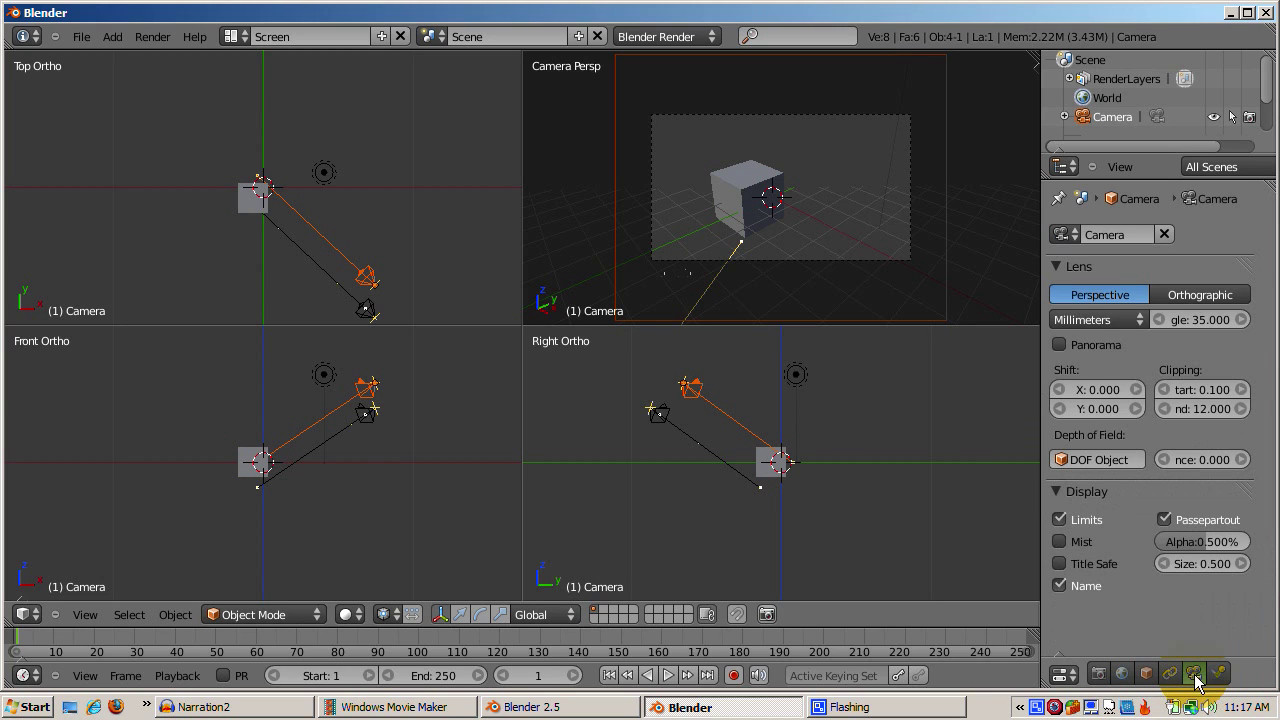
click(1204, 457)
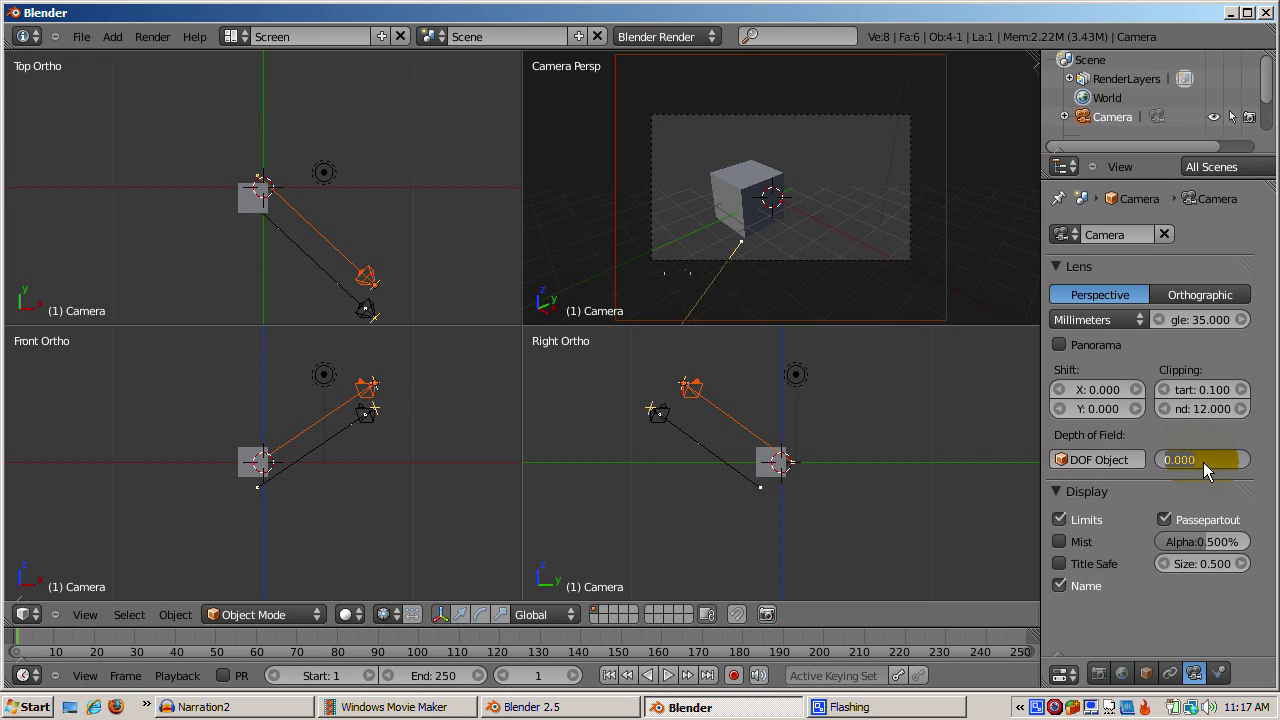
key(Return)
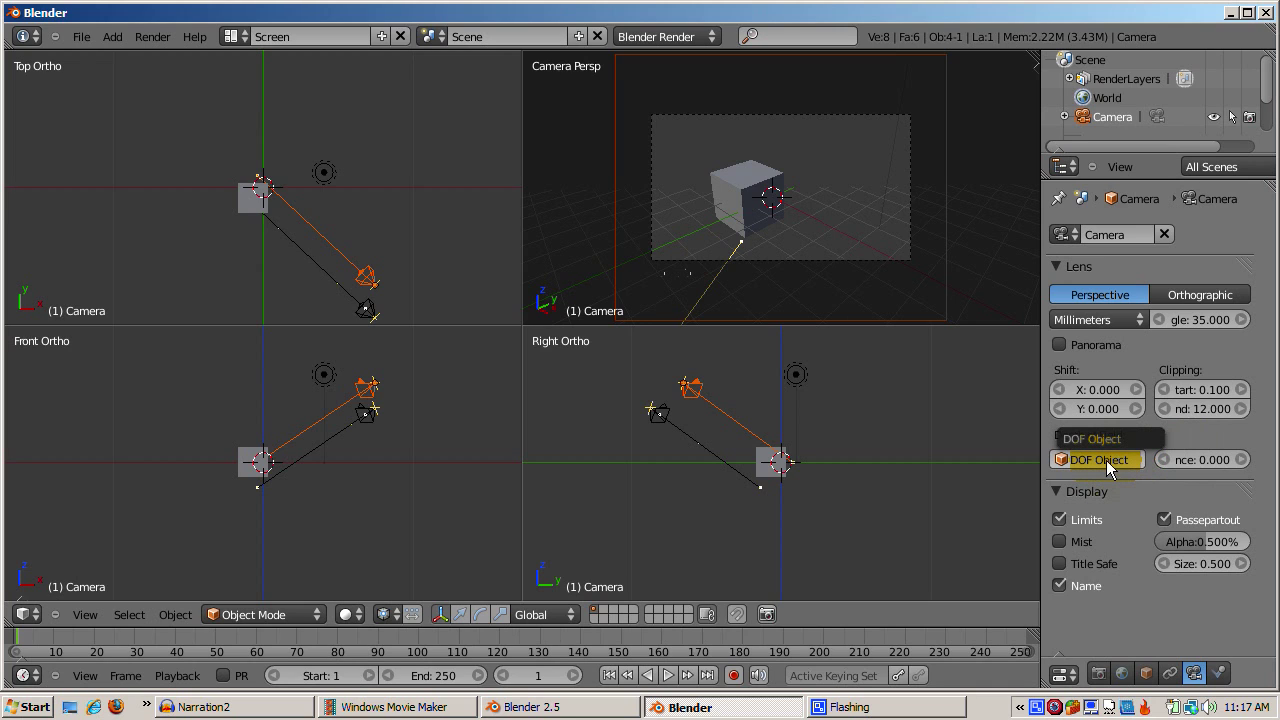
click(1107, 459)
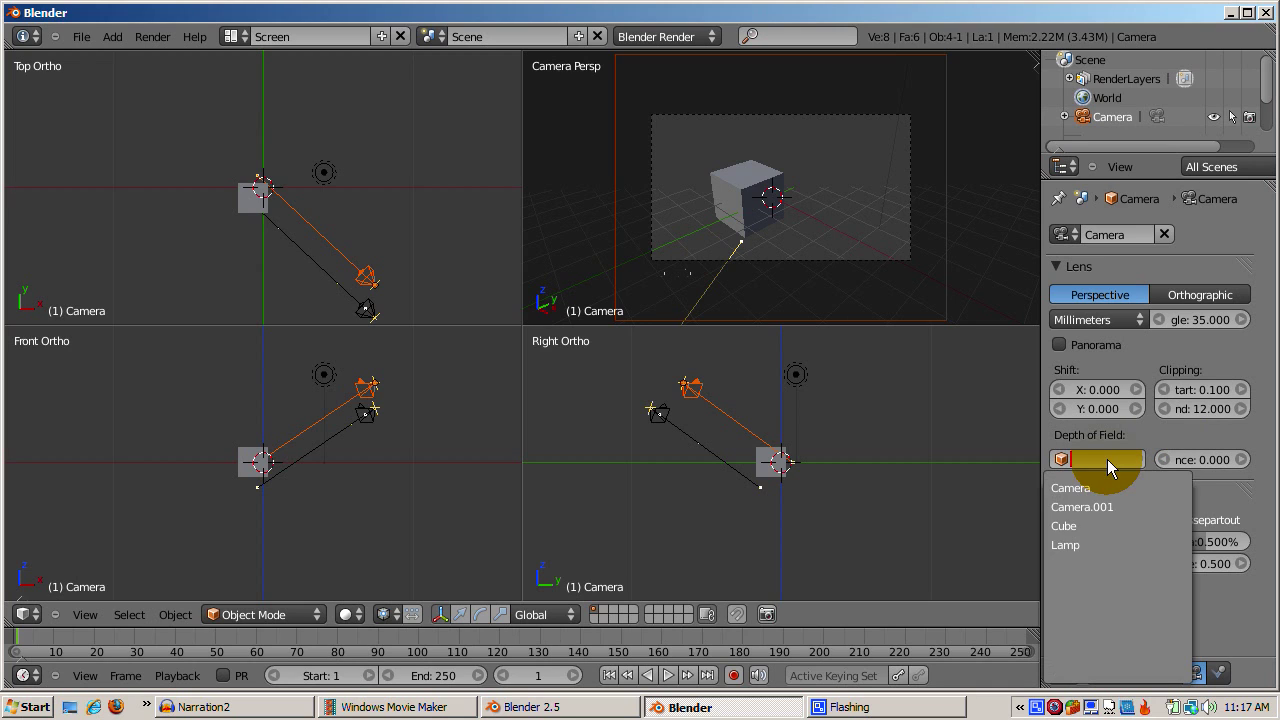
click(1082, 523)
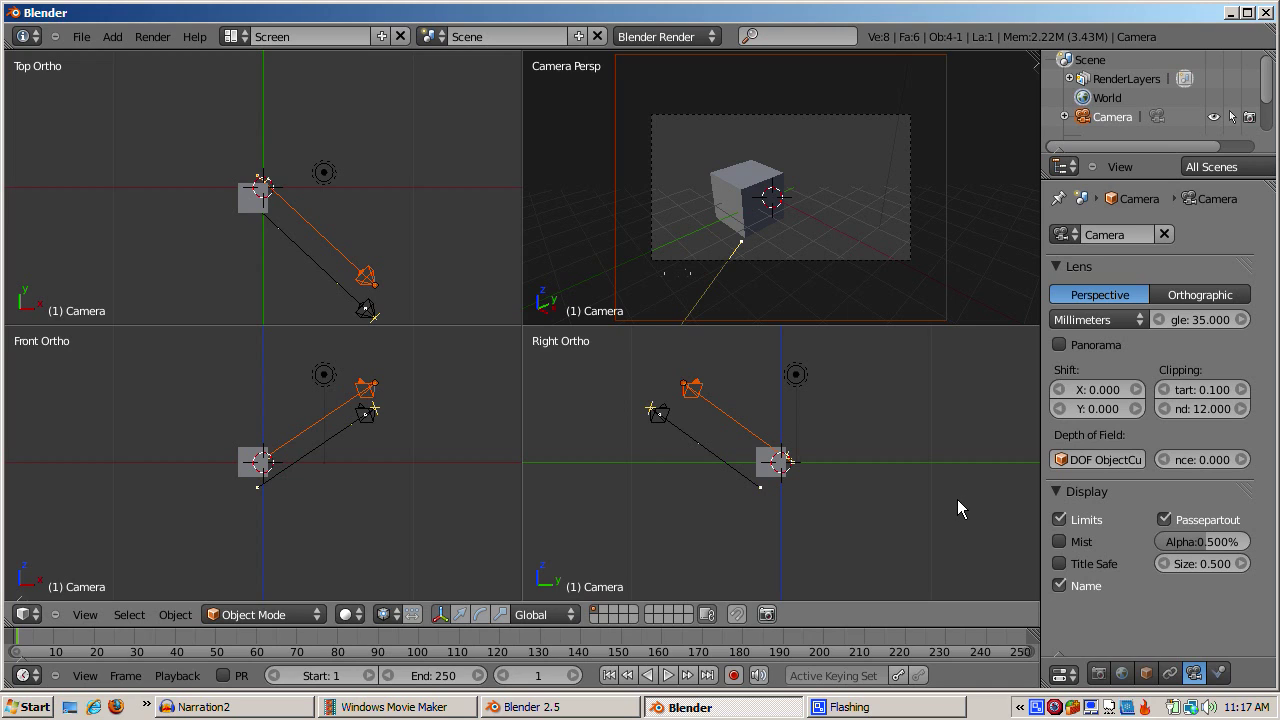
Bring the CamStudio recorder window up from the hidden system tray icons
click(870, 708)
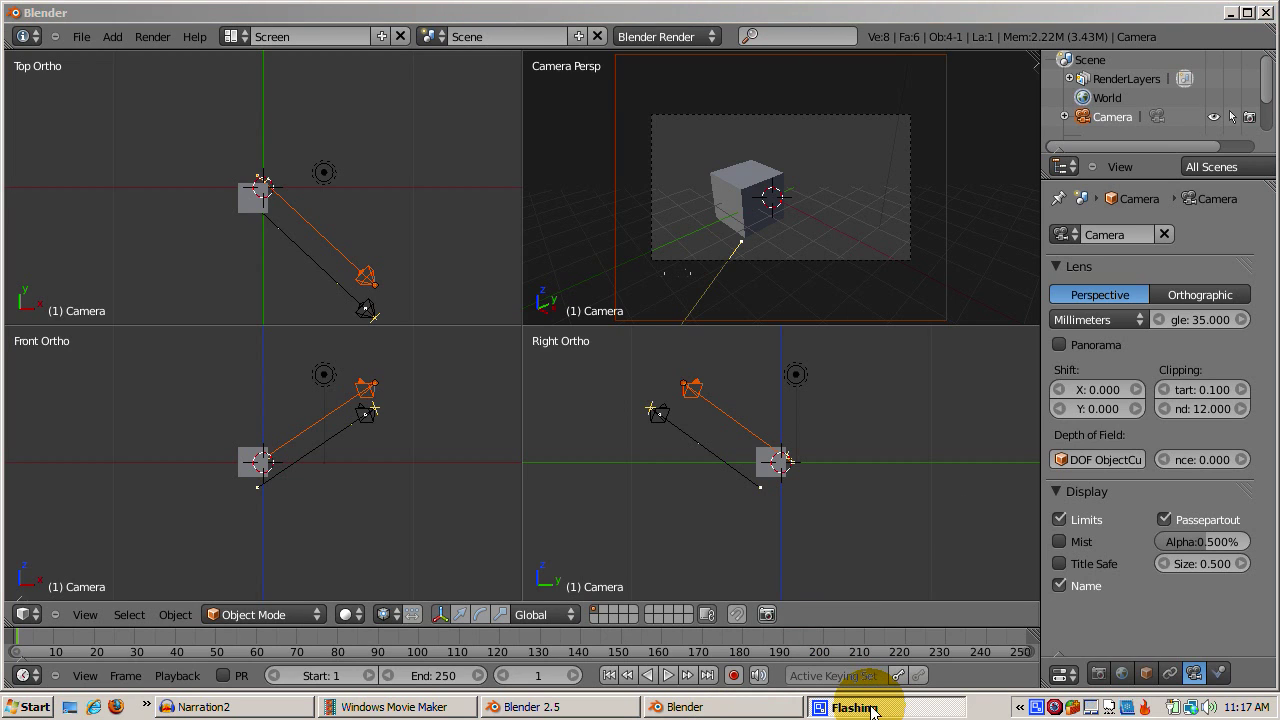
click(1037, 709)
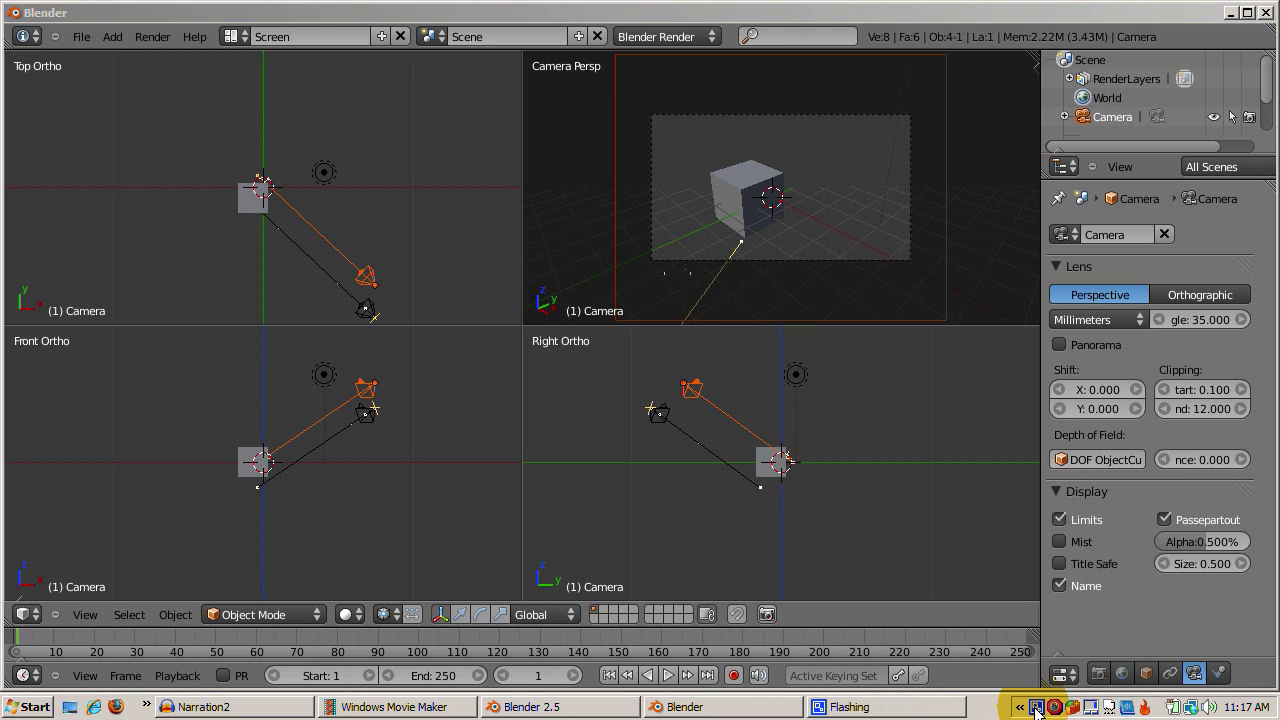
click(1037, 709)
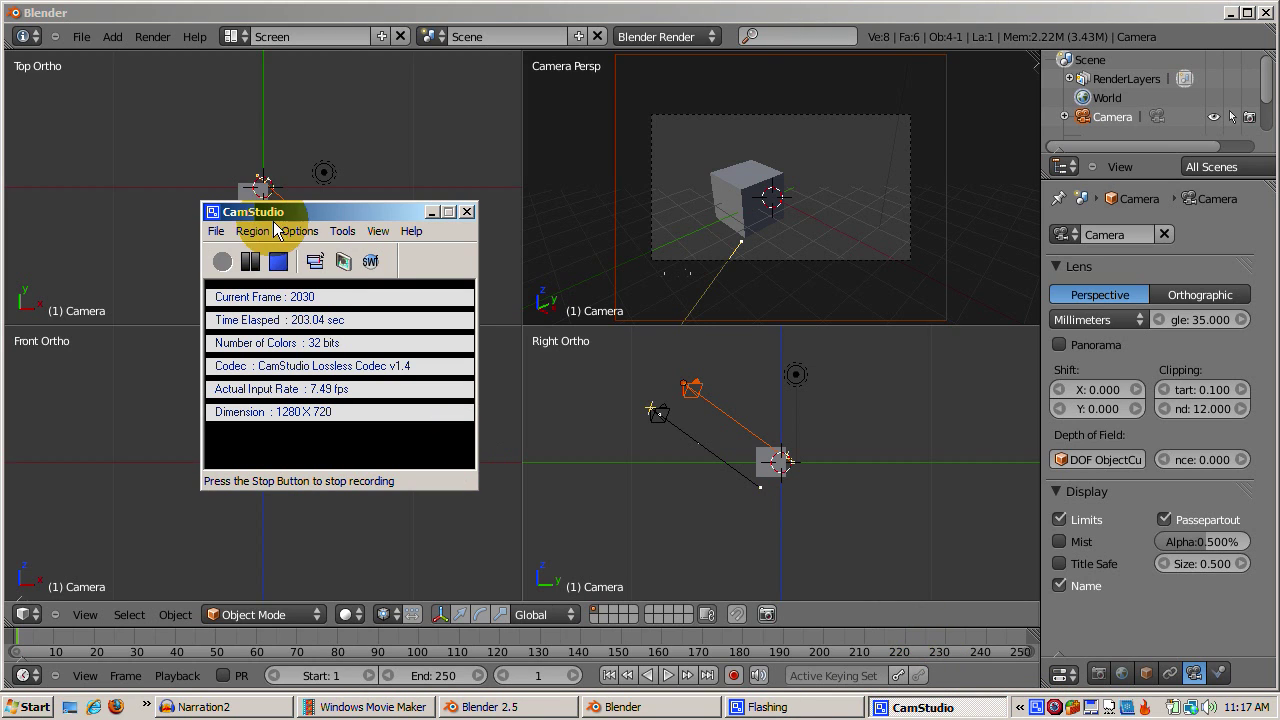